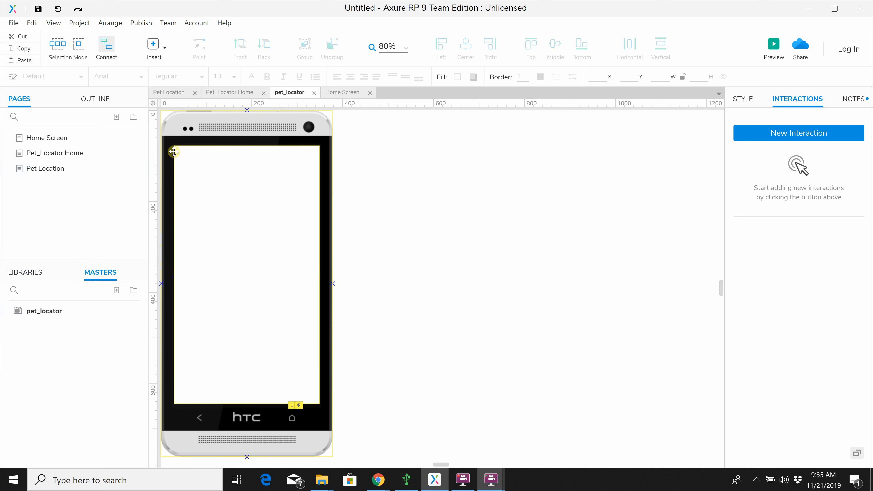
Duplicate the pet_locator master and name the copy pet_locator_app
click(293, 145)
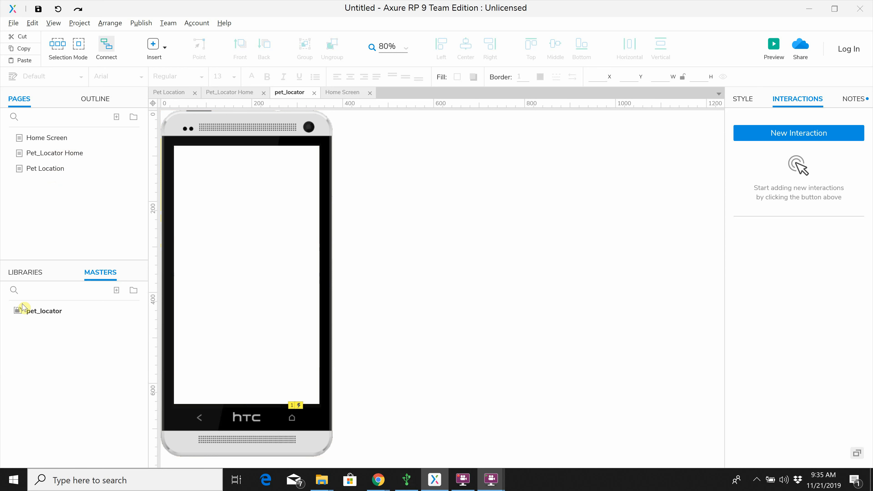
click(40, 313)
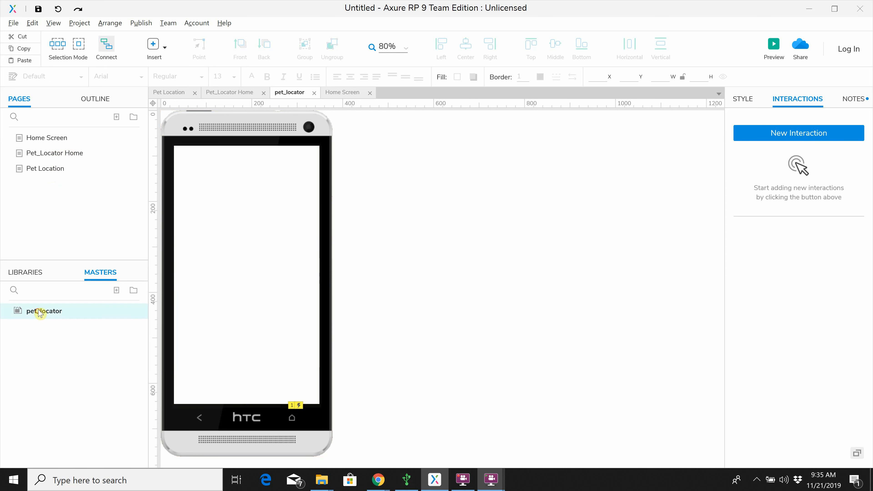
right_click(40, 314)
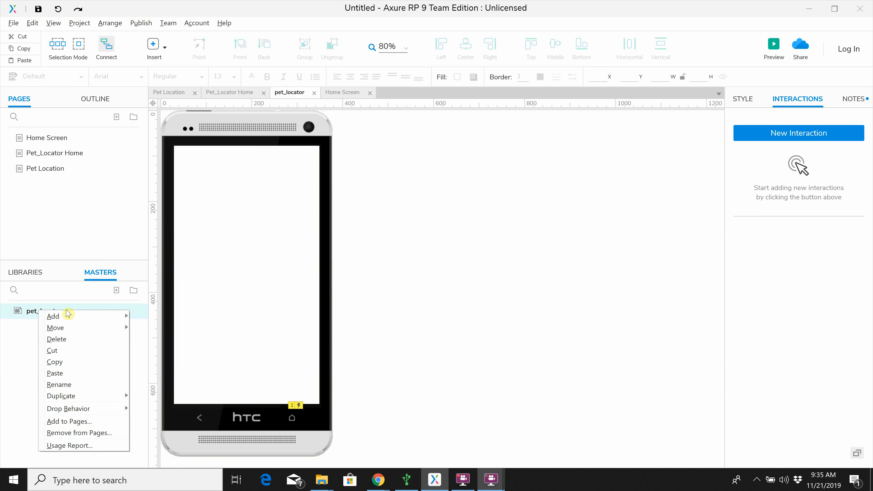
mouse_move(76, 397)
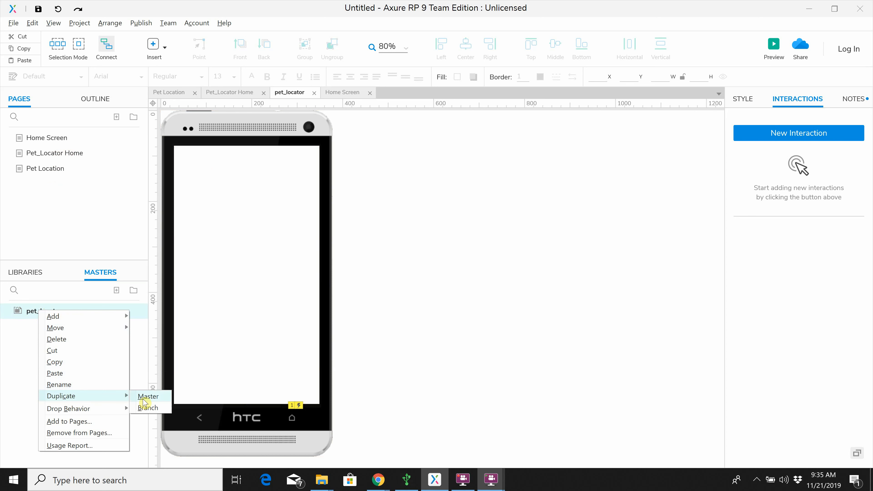
click(148, 397)
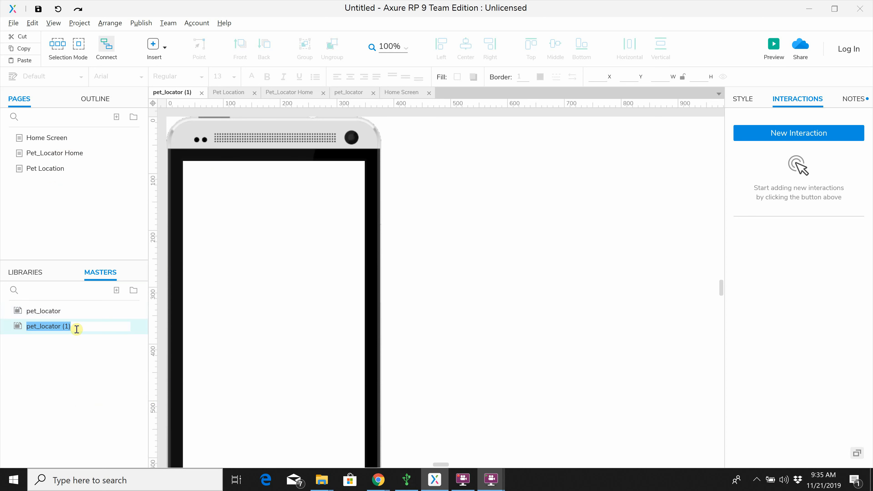
click(83, 326)
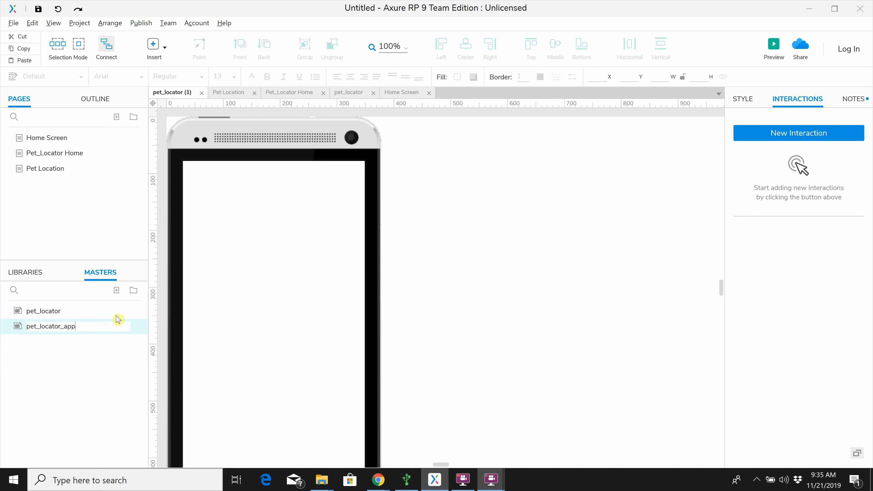
key(Return)
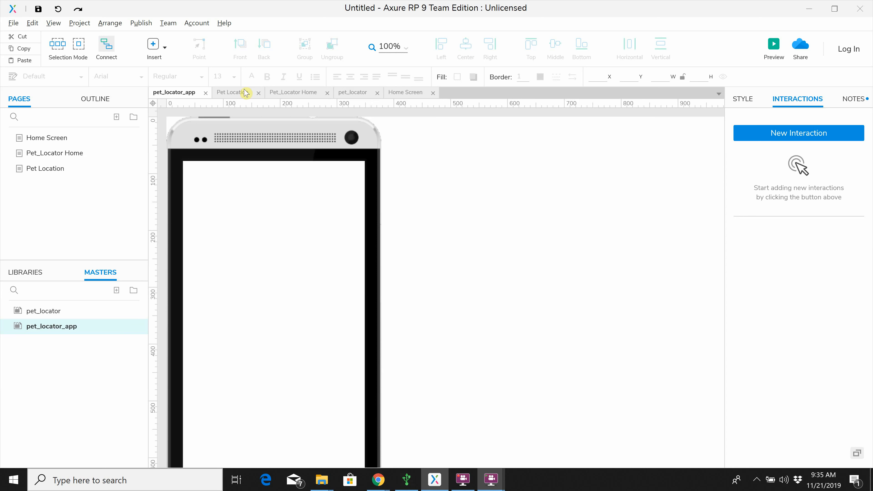
Rename the original pet_locator master as home_screen
right_click(52, 311)
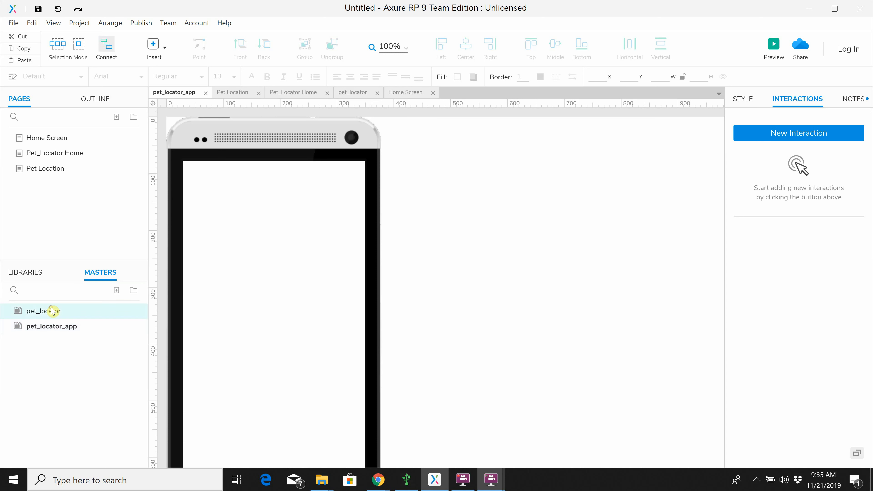
click(71, 382)
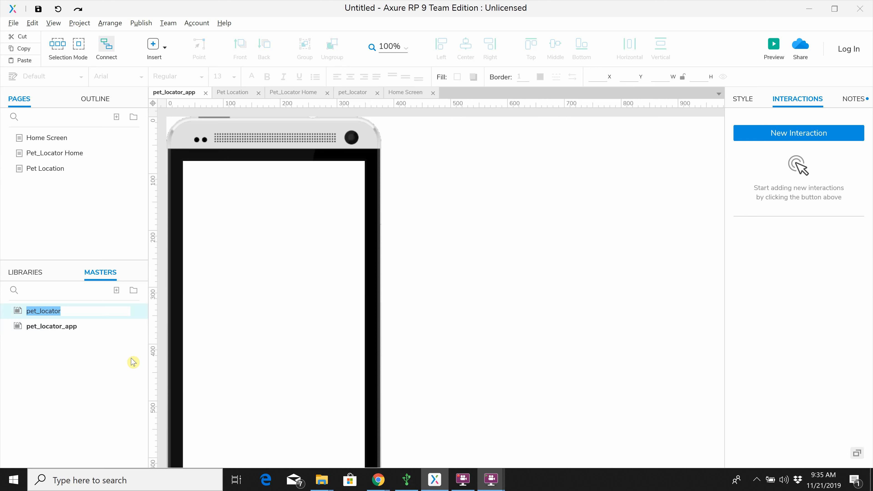
text(home_screen)
key(Return)
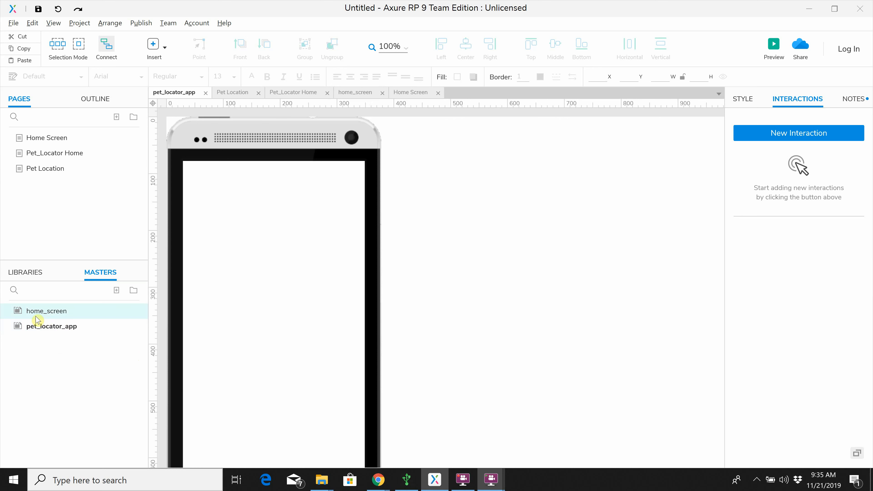
Display the pet_locator_app master at 80% zoom and show the Android Lite library's Advanced widgets
click(405, 49)
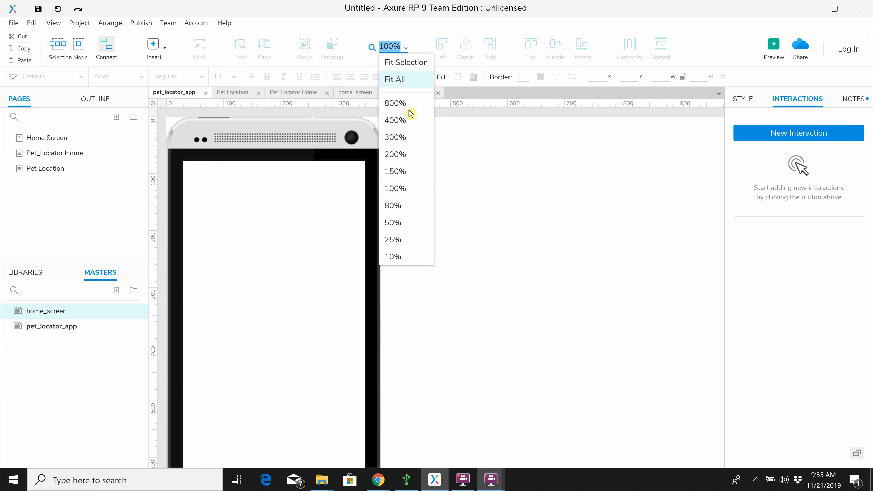
click(408, 211)
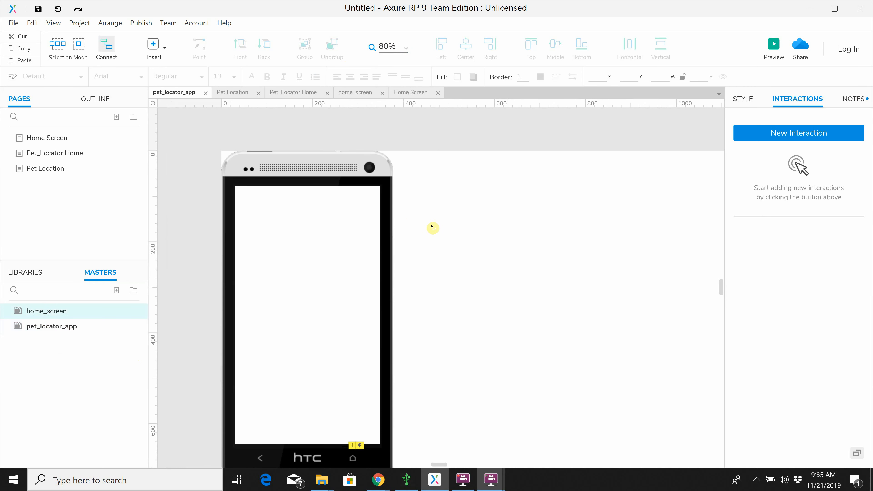
drag(423, 258, 361, 215)
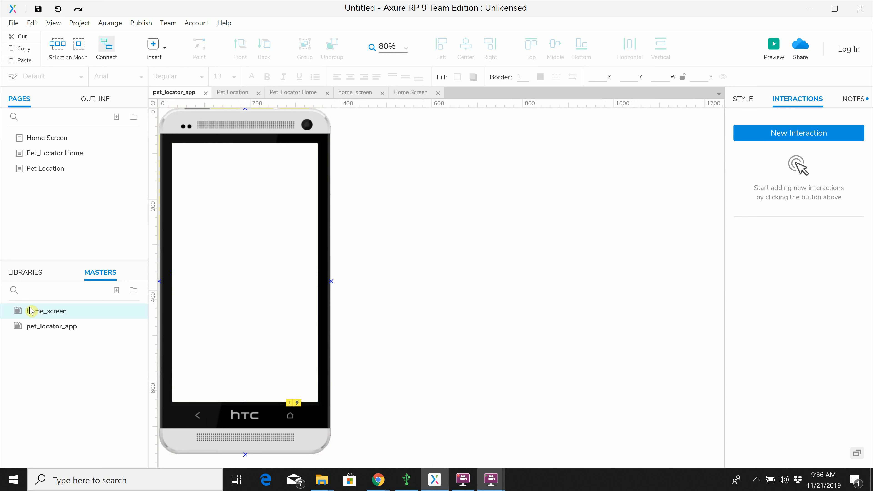
click(33, 325)
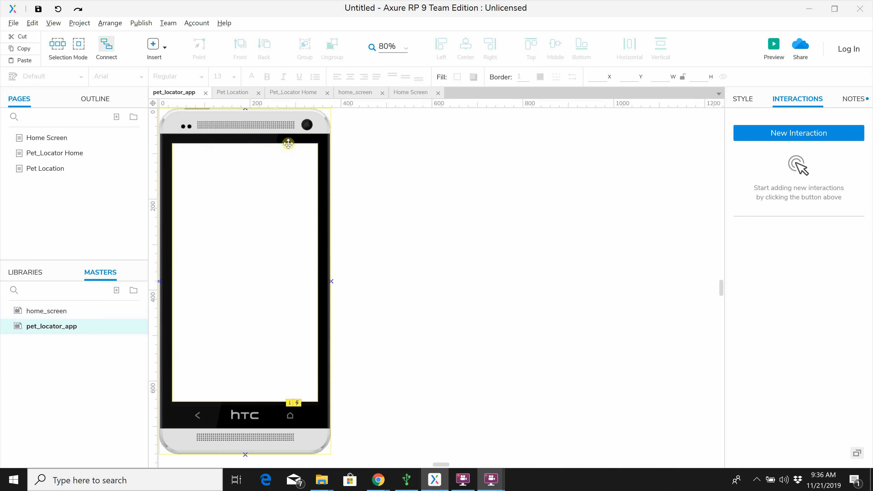
click(206, 161)
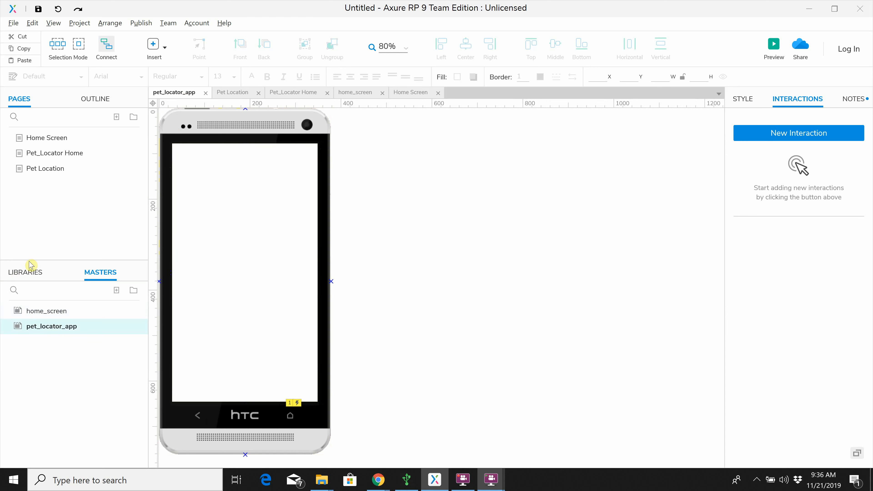
click(29, 272)
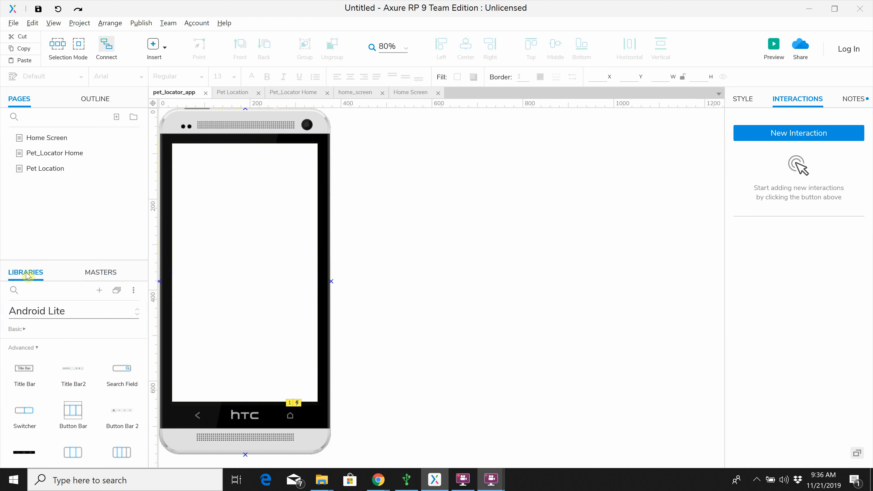
click(27, 348)
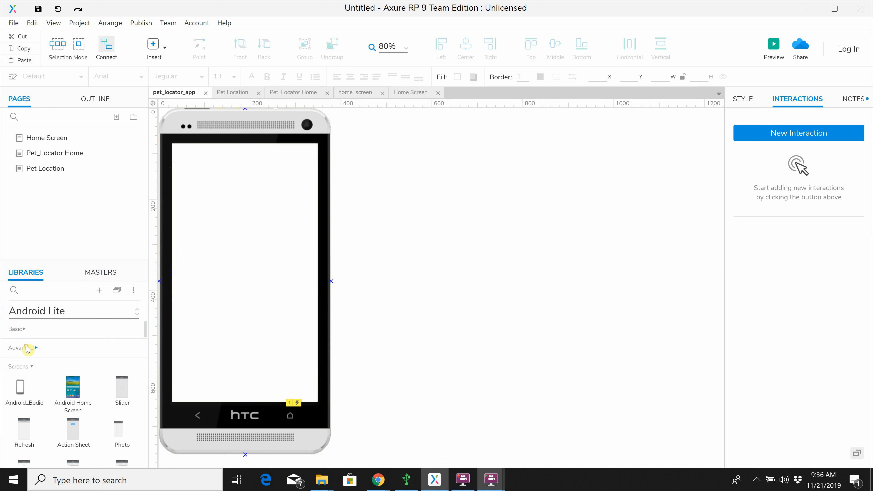
click(29, 347)
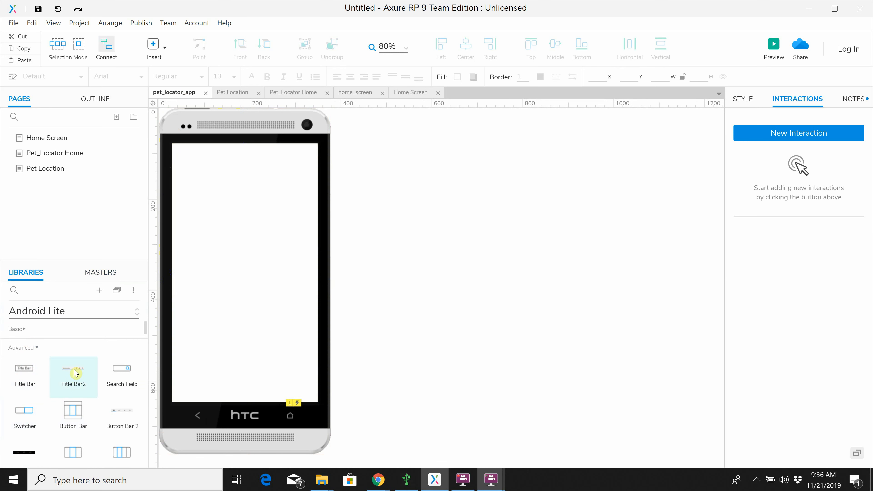
Try placing the Title Bar2 widget across the top of the phone's screen area, and delete it again
drag(168, 319, 192, 187)
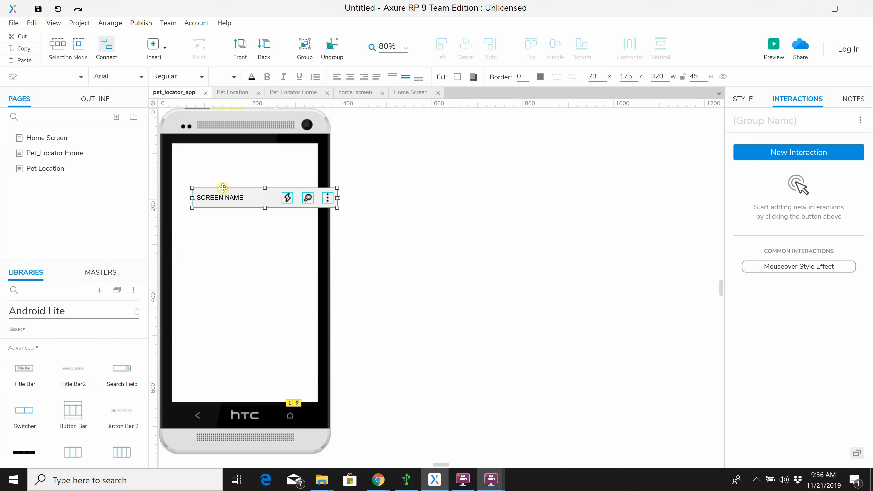
drag(206, 196, 232, 180)
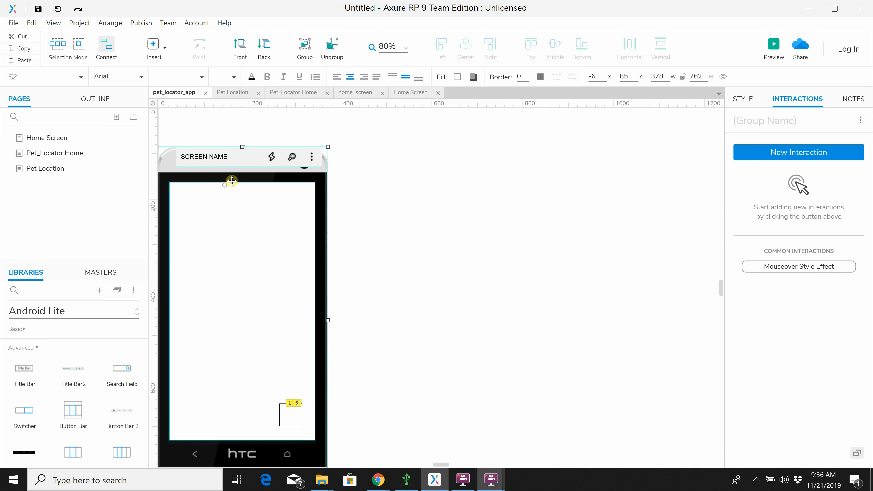
key(ctrl+z)
click(229, 158)
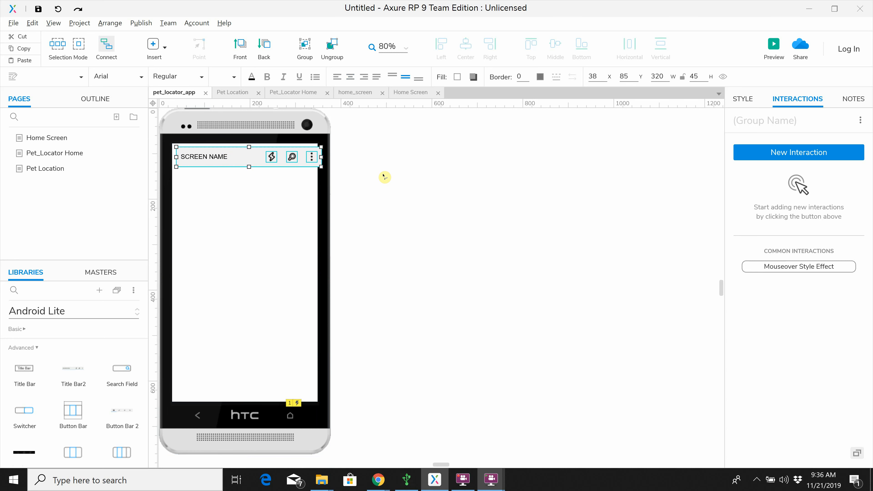
key(Delete)
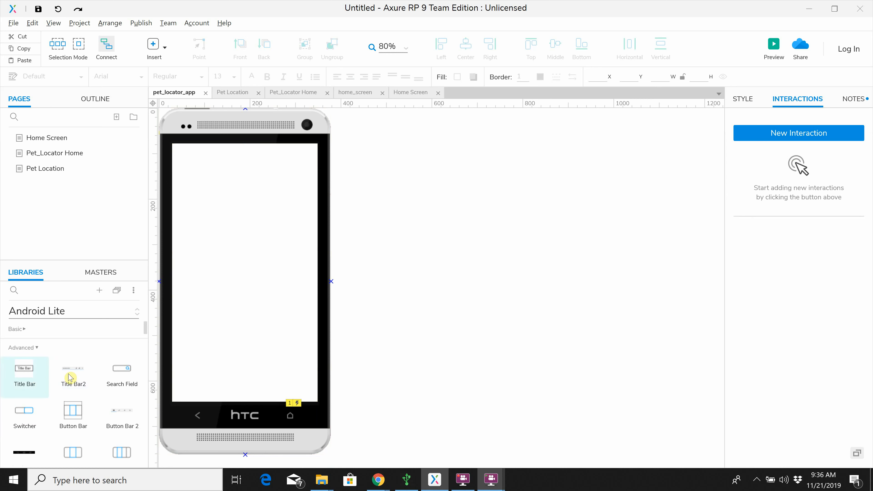
Open the Android Lite widget library for editing
click(135, 291)
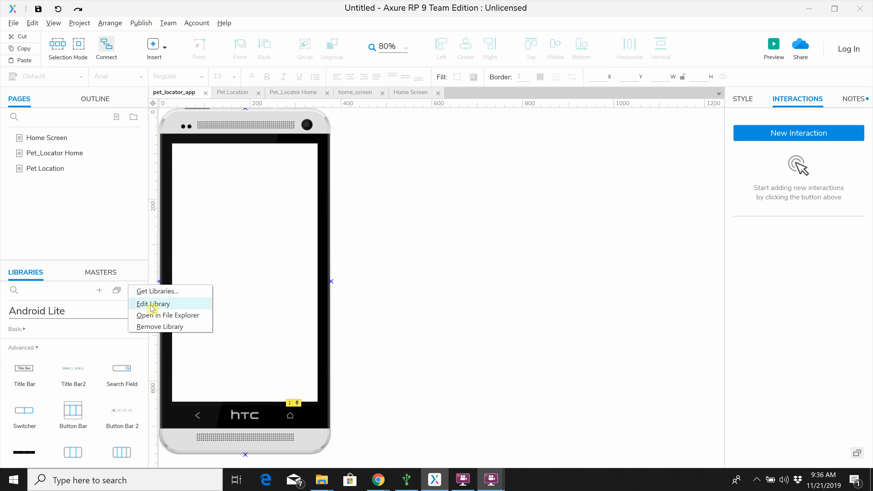
click(312, 292)
click(312, 293)
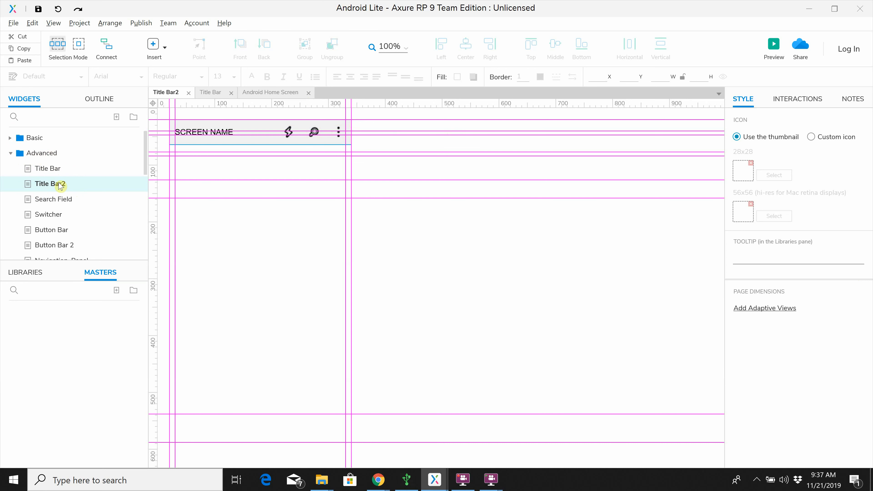
Duplicate the Title Bar2 widget page in the library and name the copy Title Bar3
click(51, 185)
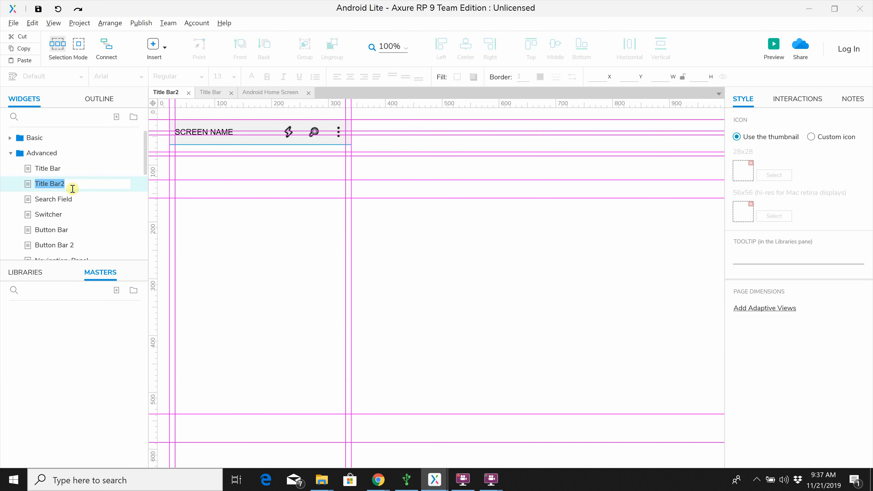
click(30, 186)
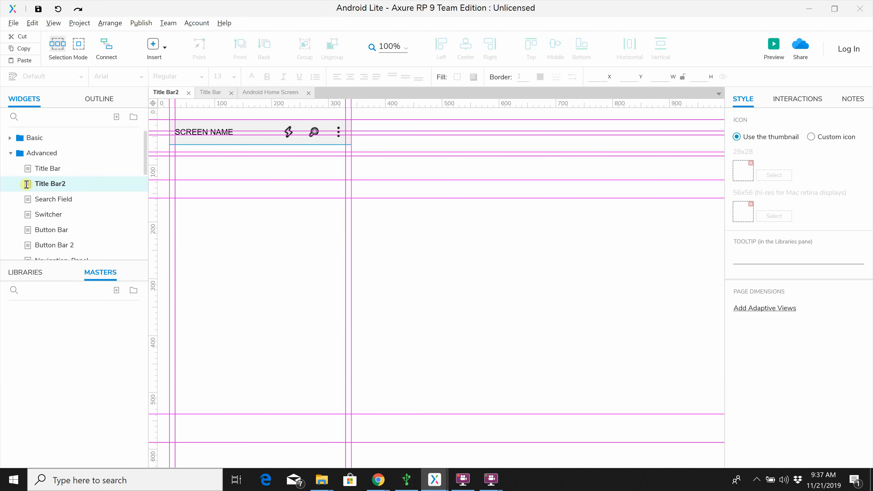
right_click(40, 184)
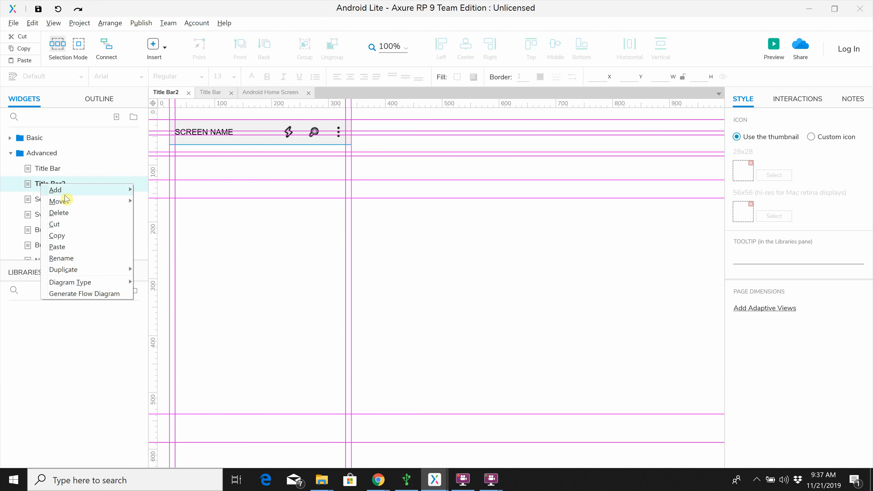
mouse_move(70, 270)
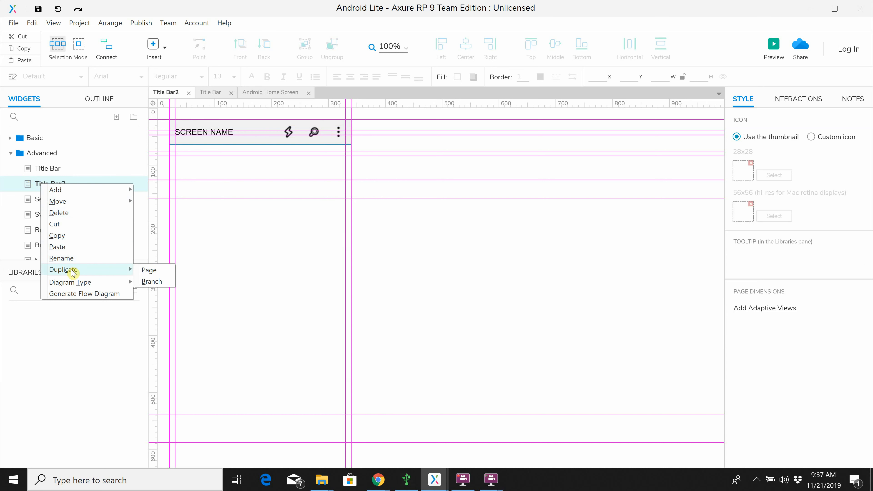
click(163, 272)
click(93, 199)
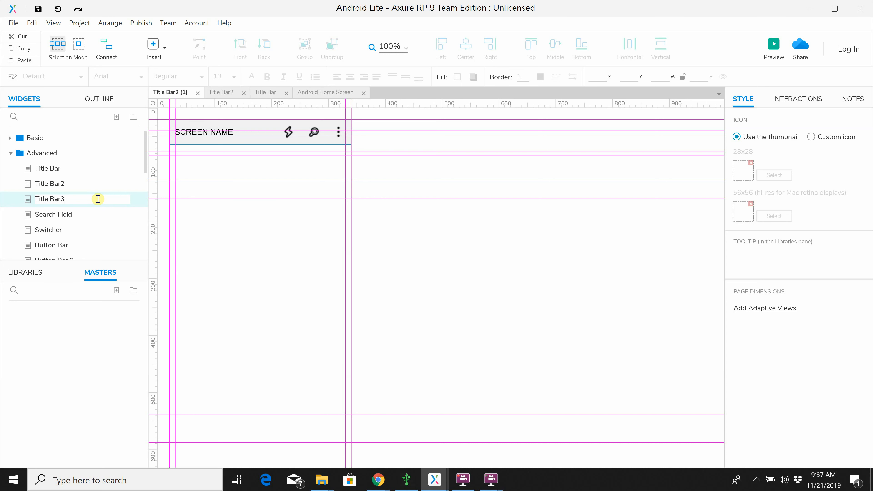
key(Return)
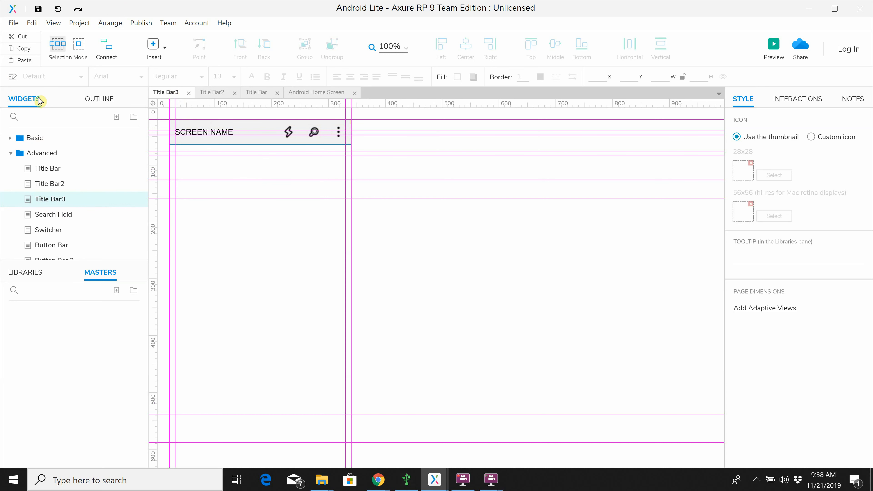
Examine the Title Bar3 outline by selecting the outer group, the line rectangle, the inner group and the SCREEN NAME shape
click(104, 100)
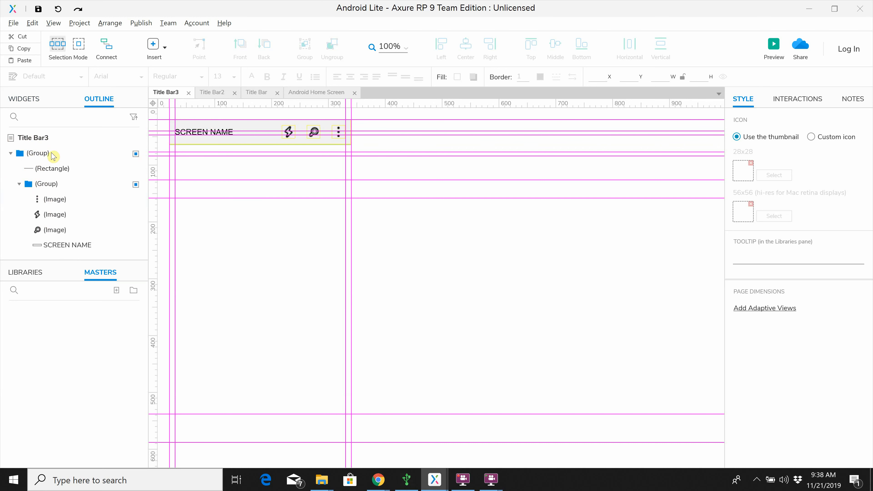
click(43, 154)
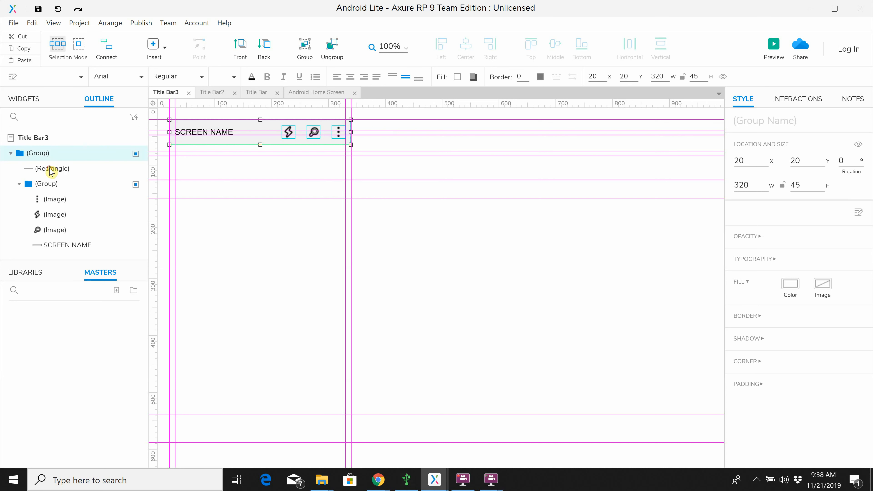
click(51, 169)
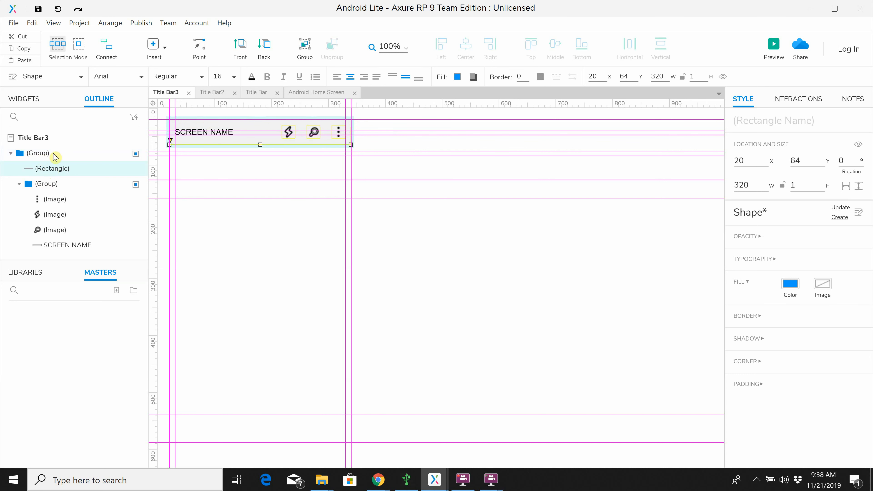
click(44, 186)
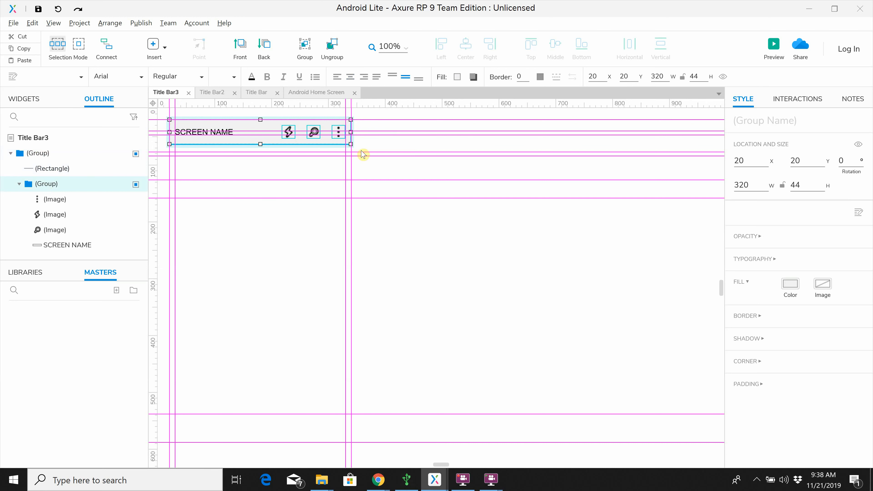
click(60, 246)
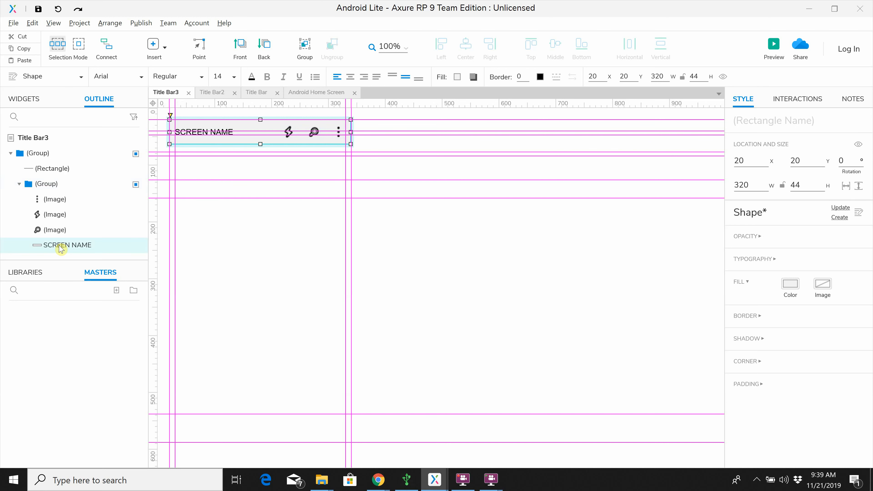
Clear the SCREEN NAME text from the title bar shape on the Title Bar3 page
click(60, 246)
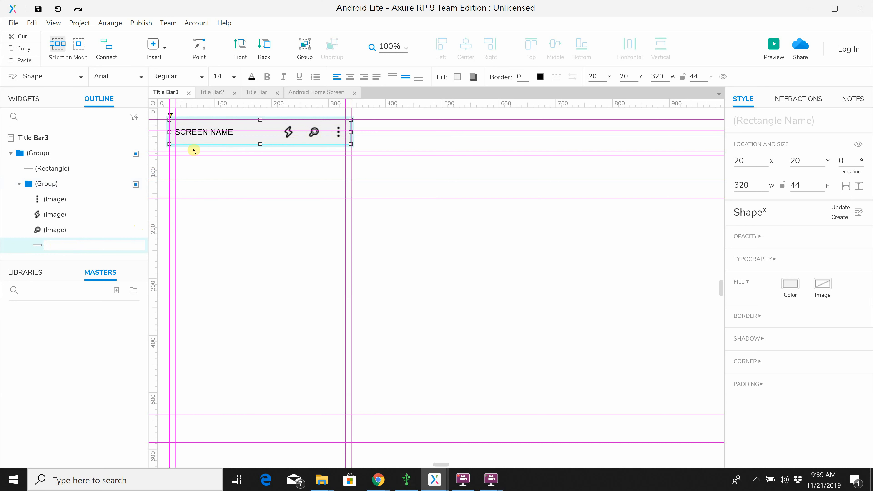
click(137, 228)
click(61, 247)
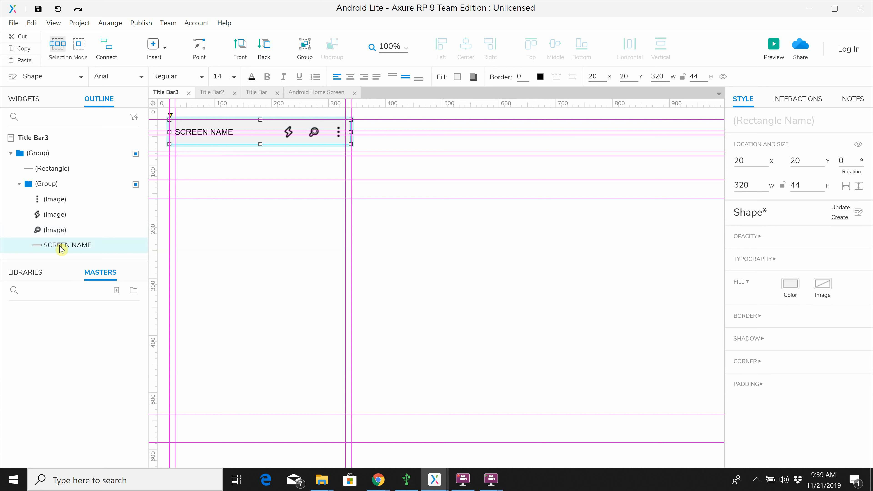
double_click(200, 132)
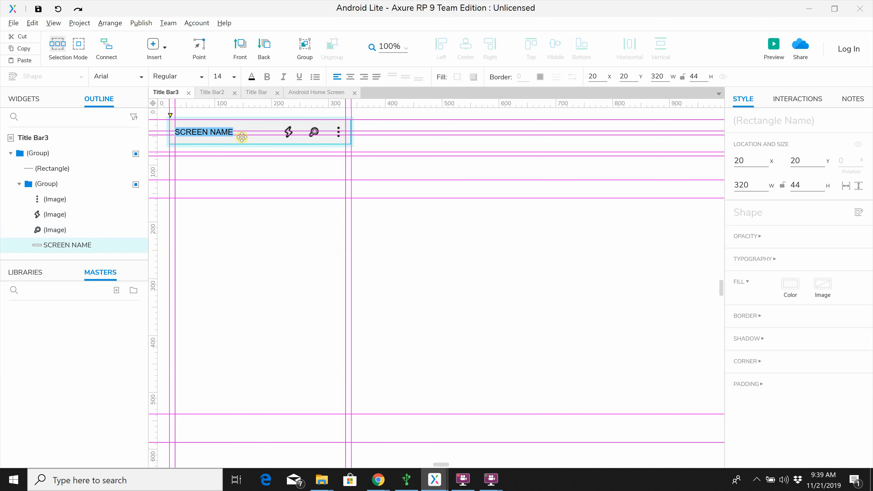
key(Delete)
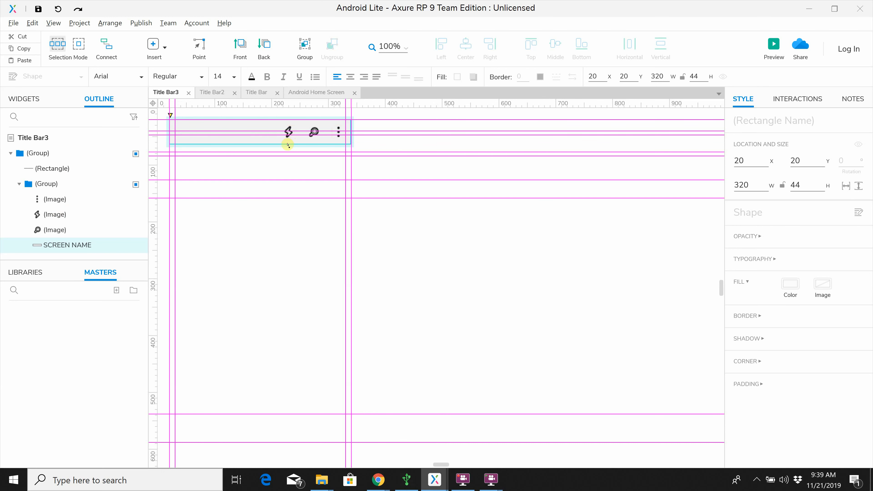
Move the lightning bolt image to X 20 and set its width to 45 and height to 30
click(56, 216)
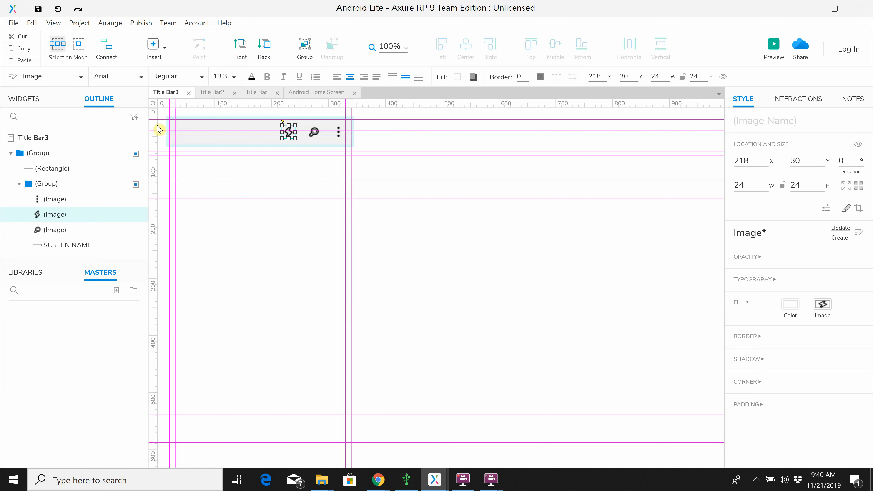
click(756, 161)
text(20)
click(753, 186)
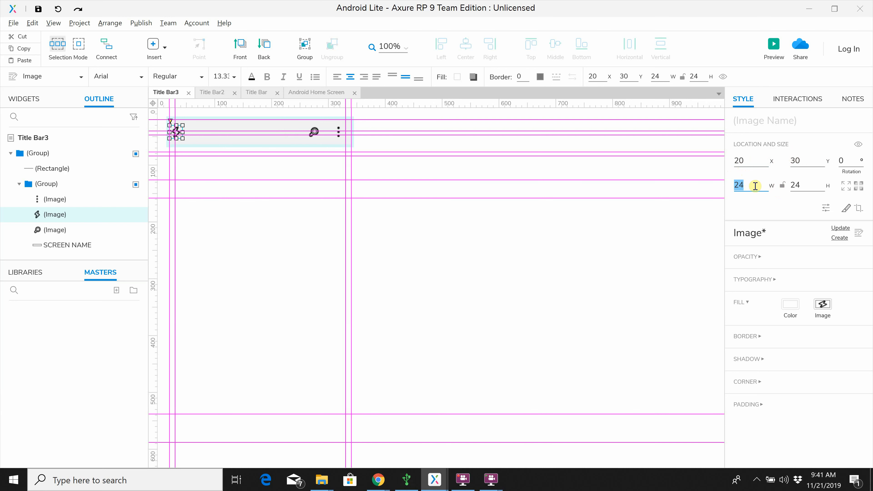
text(4)
click(806, 185)
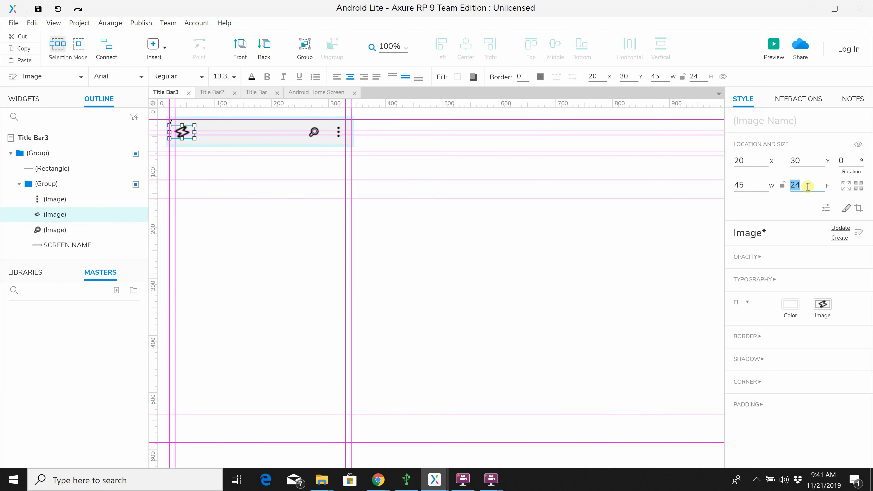
text(30)
Set the lightning bolt image's Y position to 25 and its height to 35
click(749, 188)
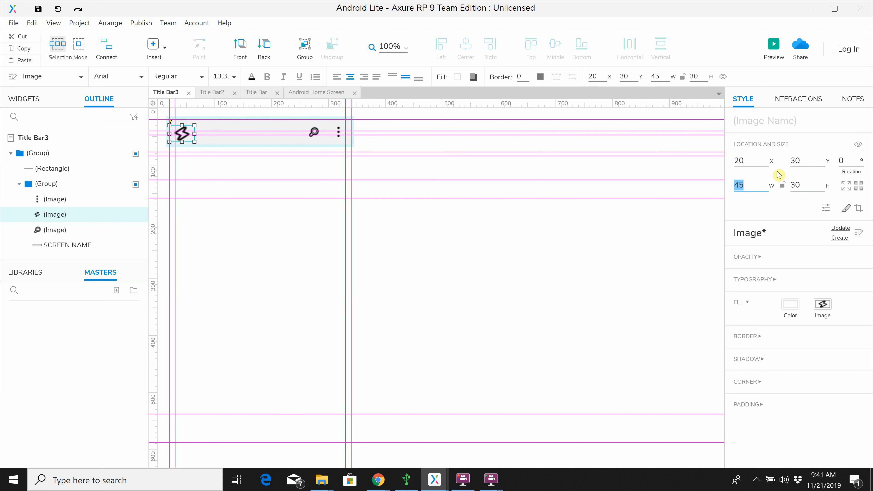
click(801, 160)
text(2)
click(757, 181)
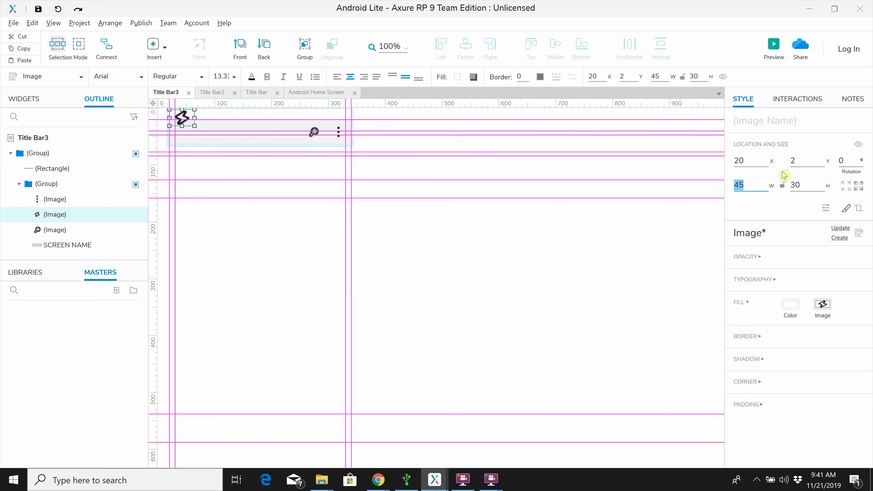
click(801, 162)
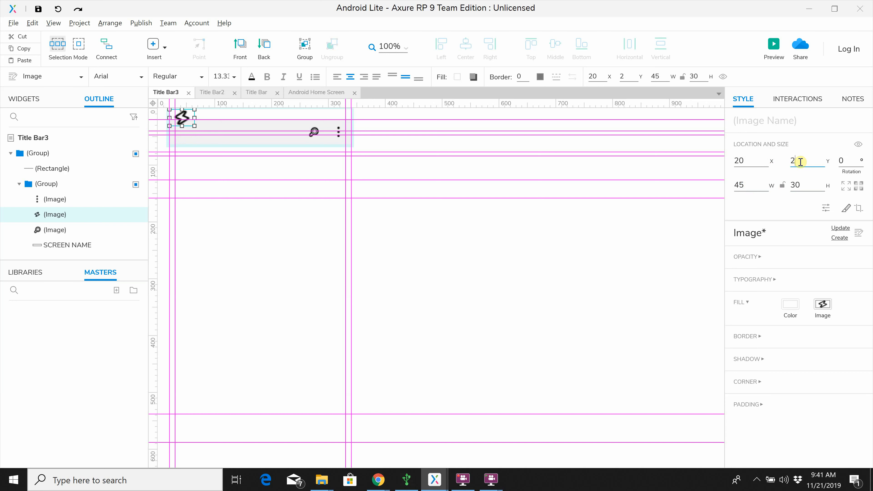
text(5)
click(756, 161)
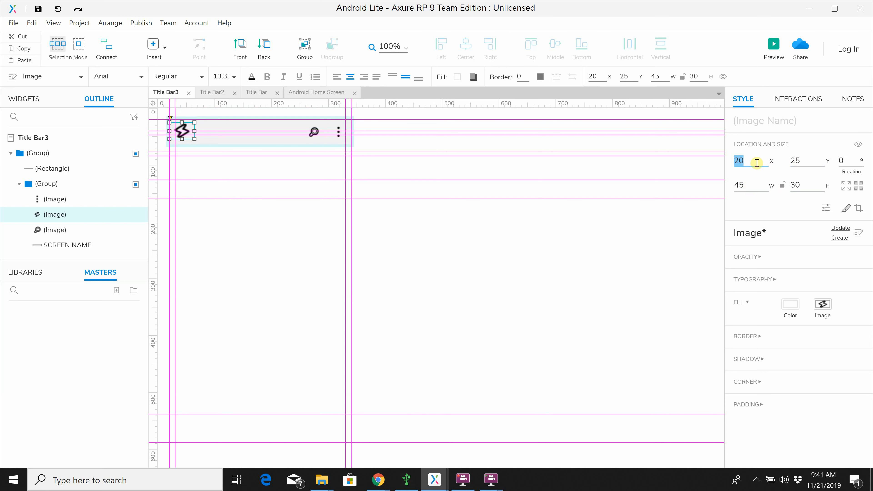
click(797, 185)
double_click(801, 185)
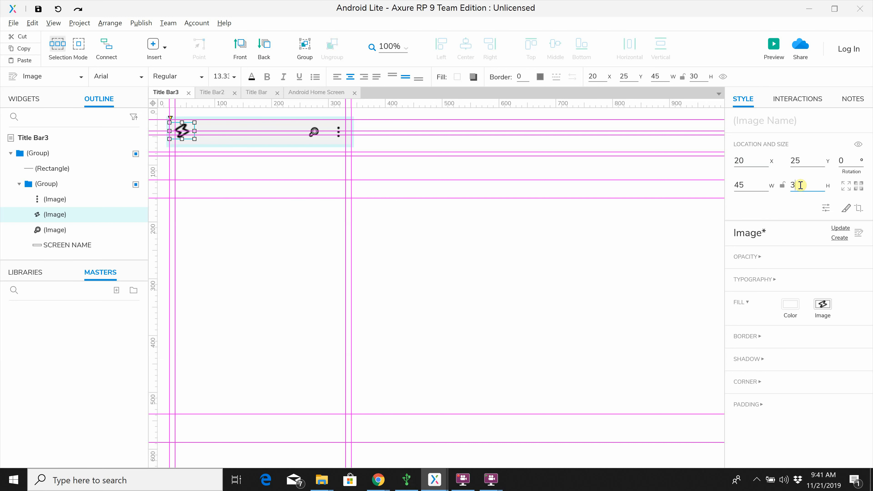
text(35)
double_click(752, 185)
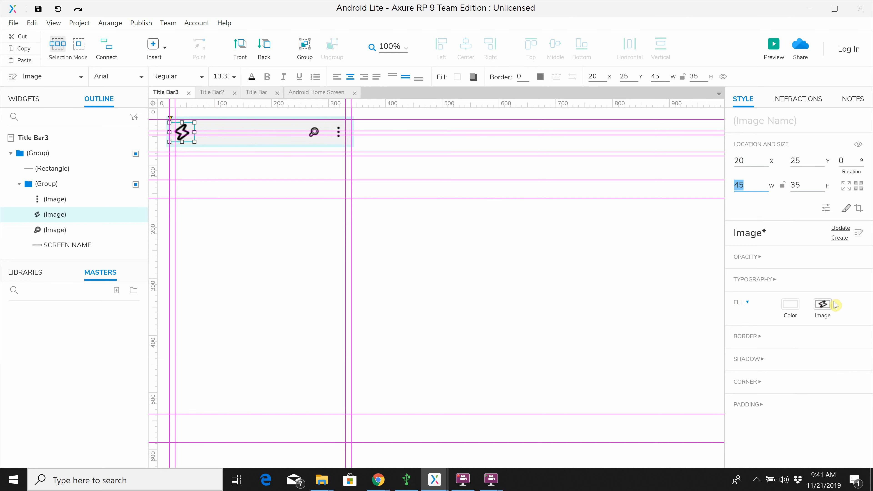
Replace the lightning bolt fill image with Hamburger_icon.svg from the Downloads Files folder
click(822, 306)
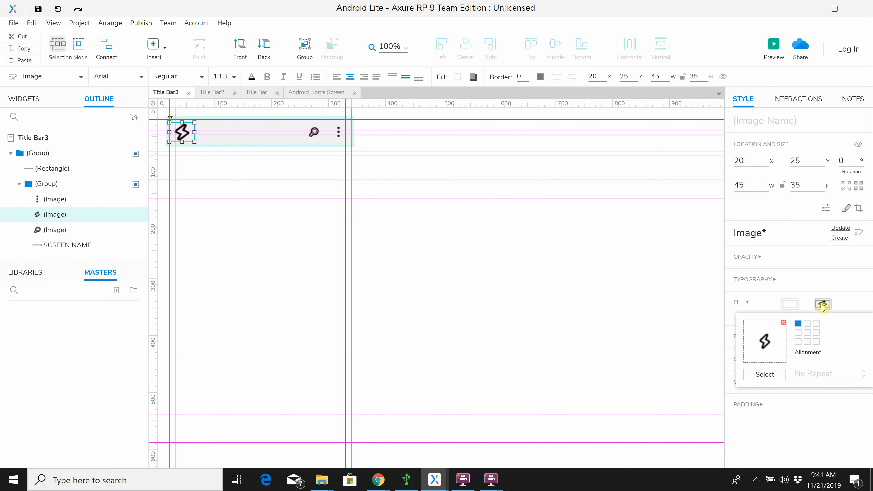
click(764, 375)
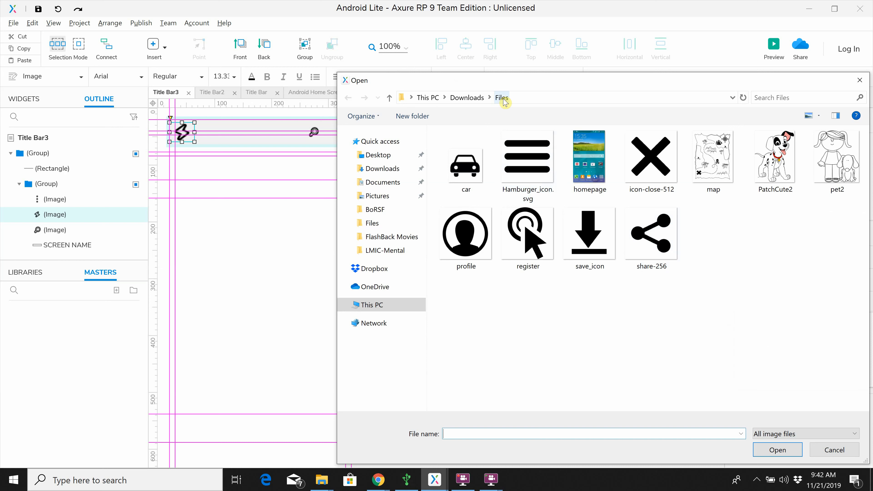
click(540, 164)
click(777, 449)
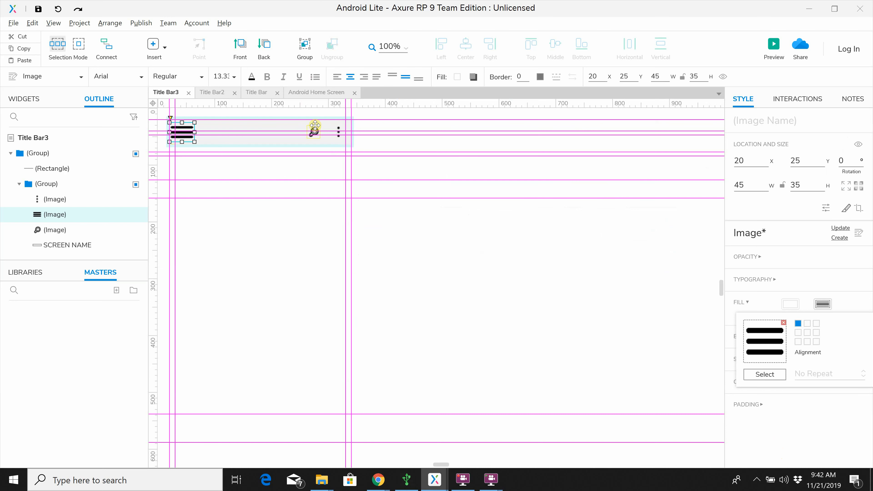
Duplicate the magnifier image inside the Title Bar3 inner group
click(52, 232)
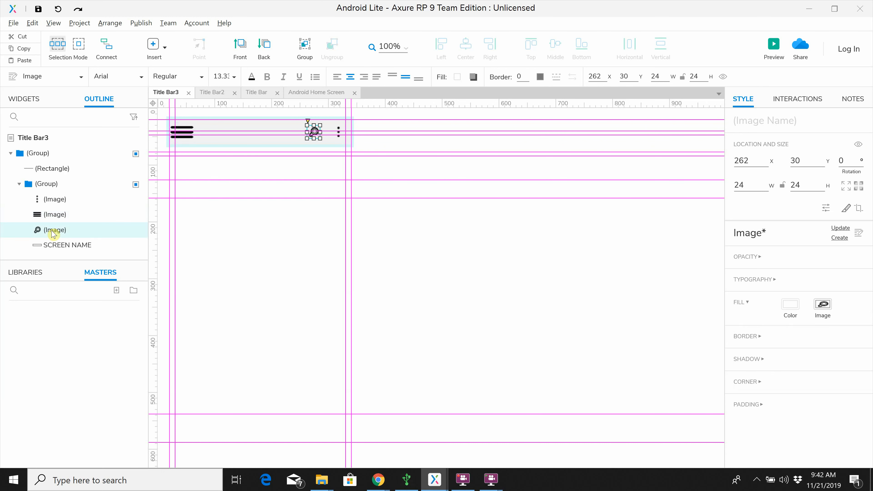
right_click(55, 233)
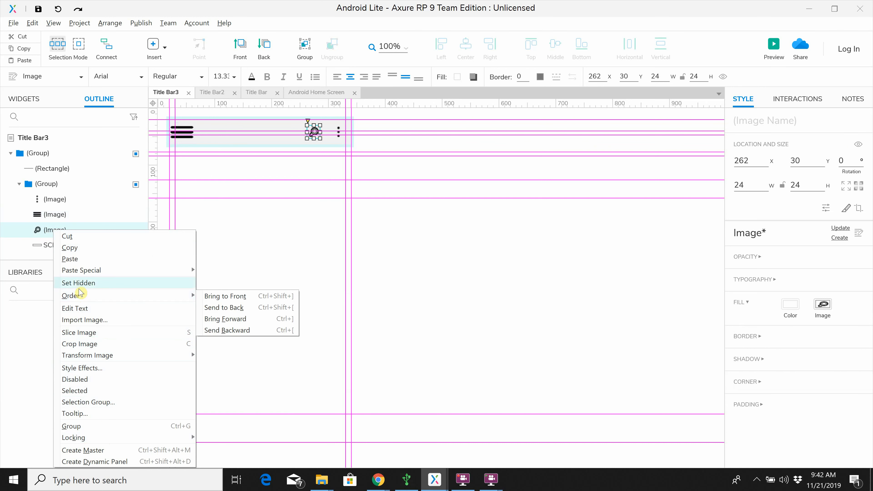
click(40, 235)
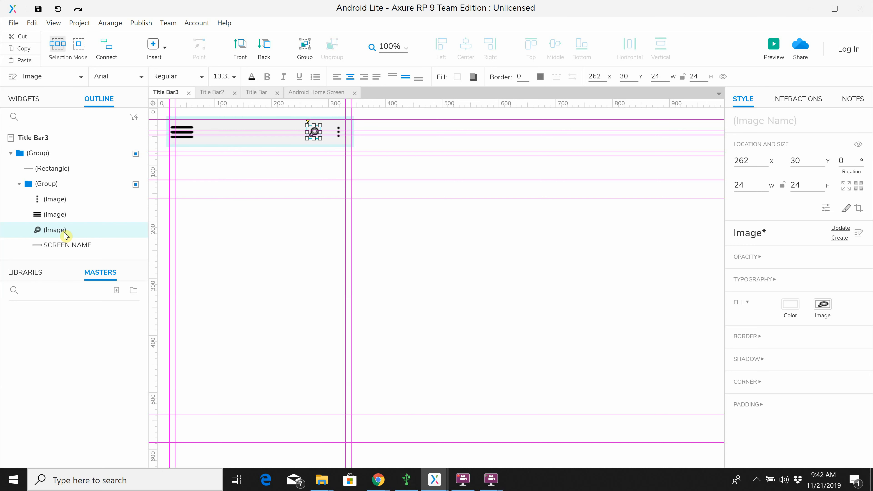
key(ctrl+d)
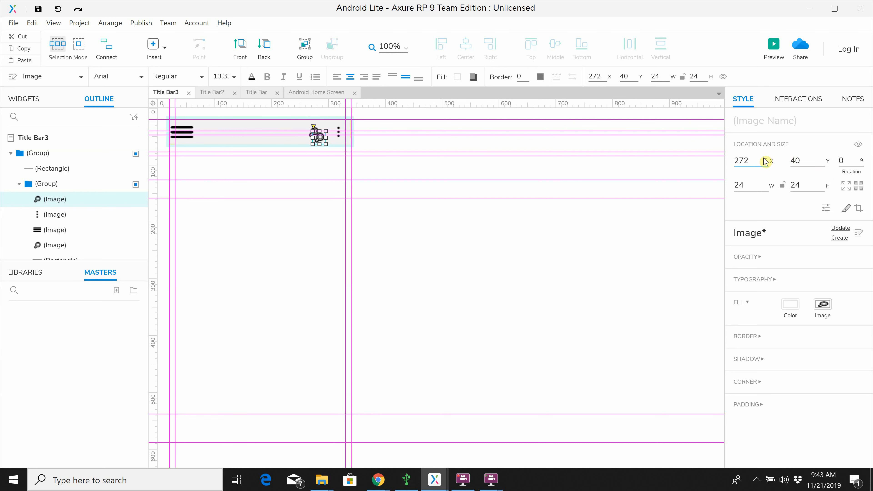
Position the duplicated magnifier image at X 210, Y 30
click(752, 159)
text(220)
click(799, 160)
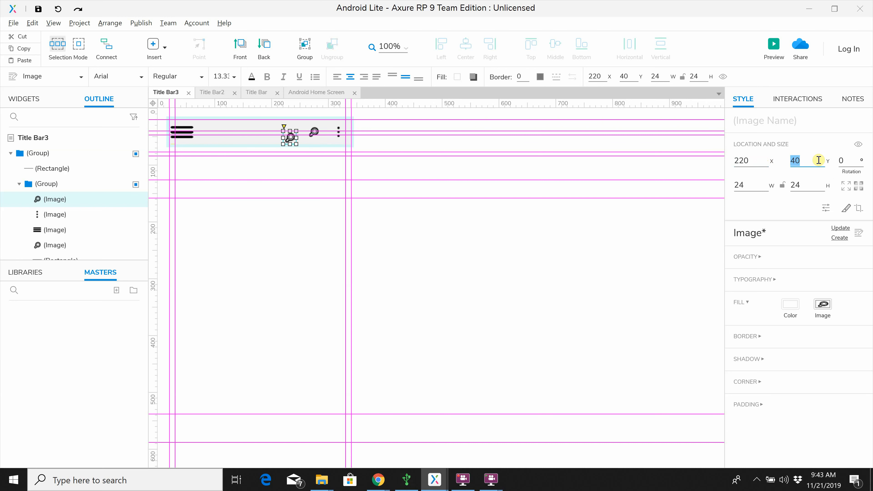
text(30)
click(758, 161)
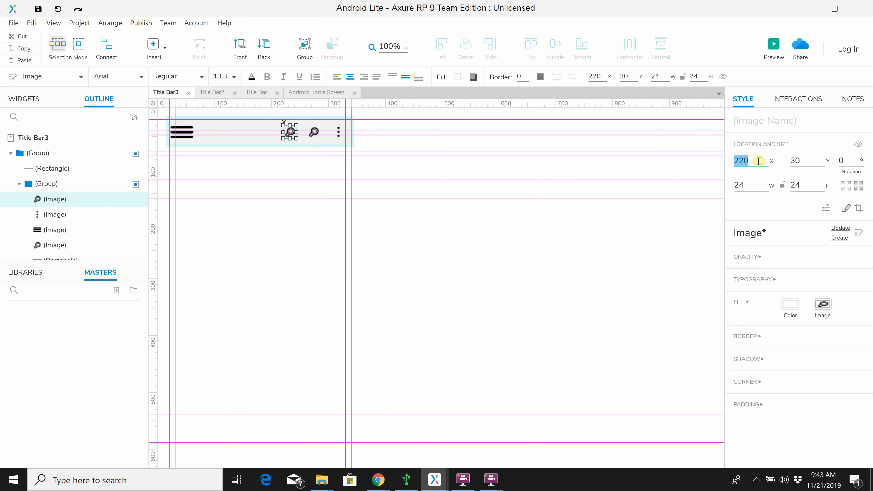
click(743, 159)
key(BackSpace)
text(1)
click(809, 161)
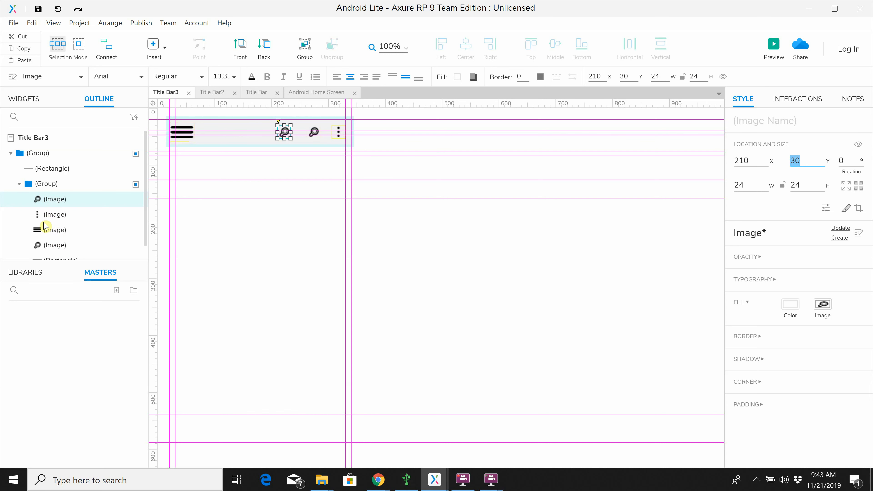
Reorder the inner group in the outline so the hamburger image comes first, followed by both magnifier images and the three-dot image
click(52, 233)
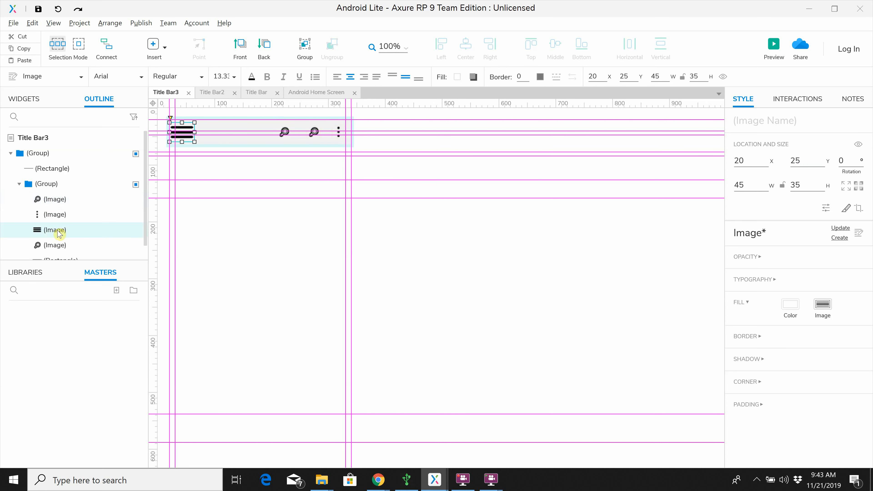
drag(53, 232, 51, 199)
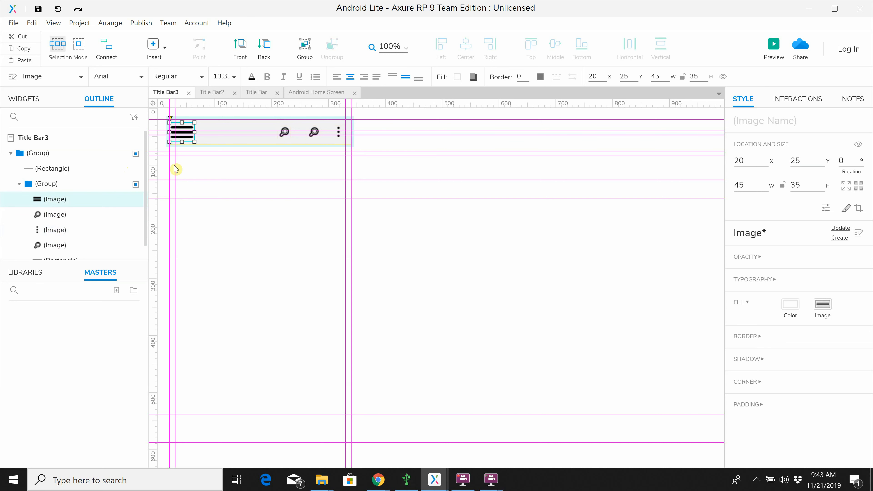
click(56, 217)
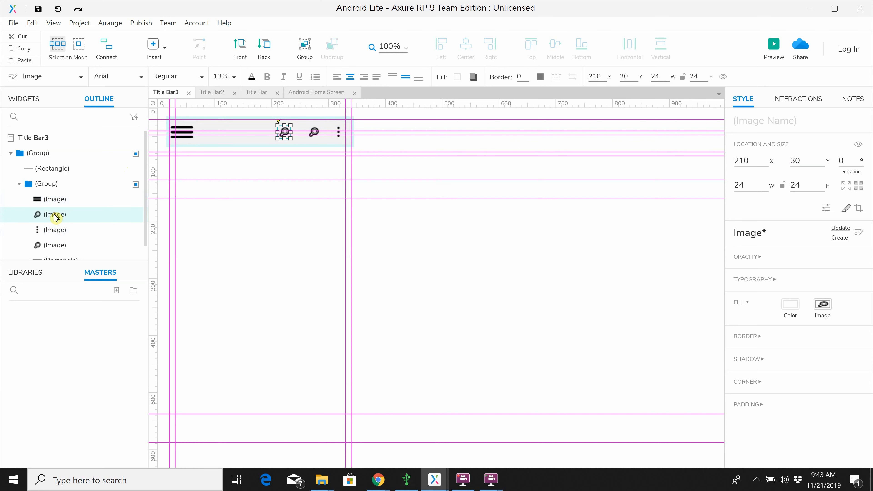
click(51, 232)
click(51, 246)
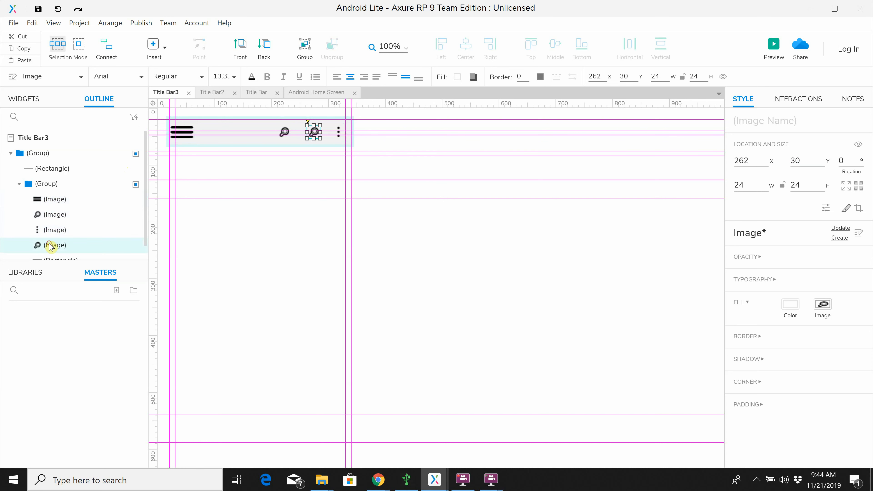
drag(53, 249, 53, 221)
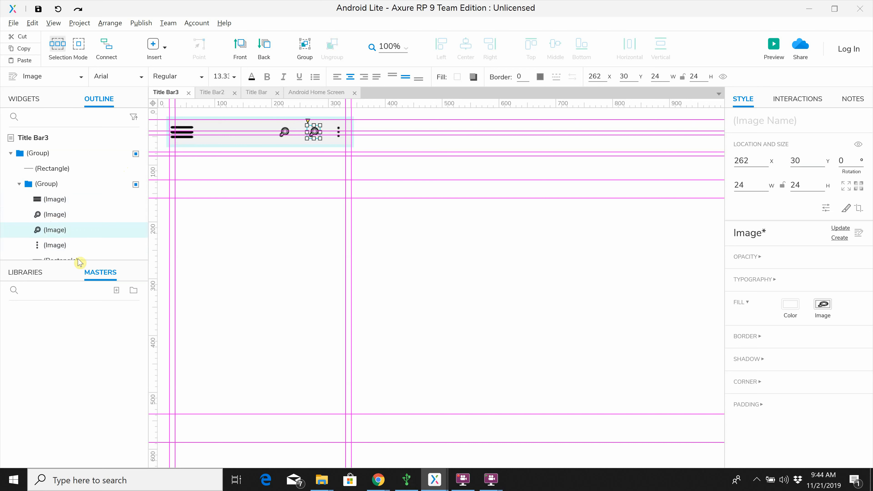
click(60, 246)
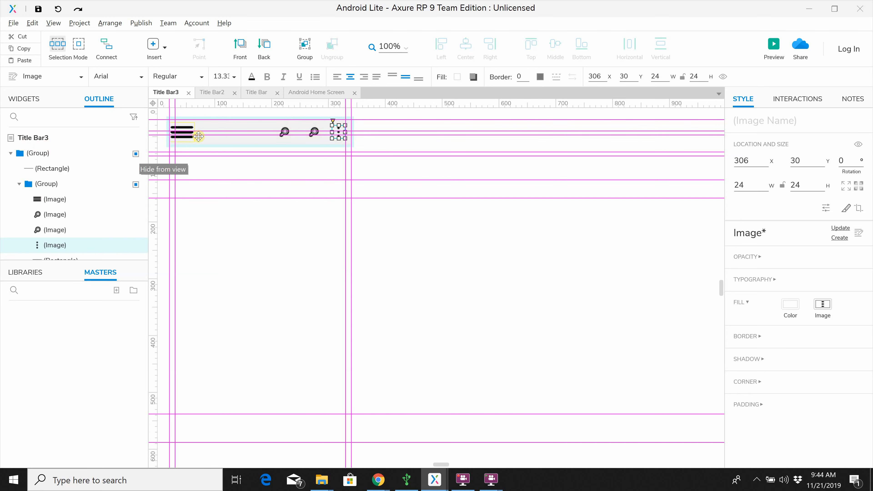
Save the Android Lite library and exit its editor to return to the phone prototype
click(39, 11)
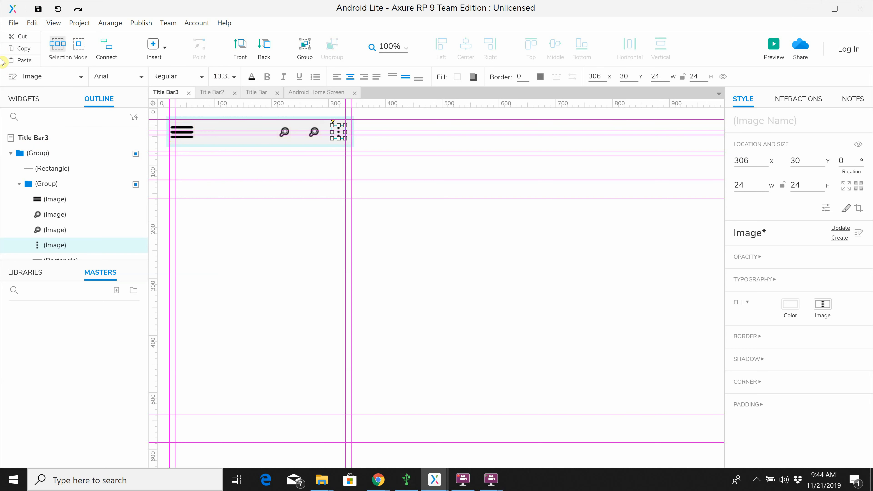
click(13, 23)
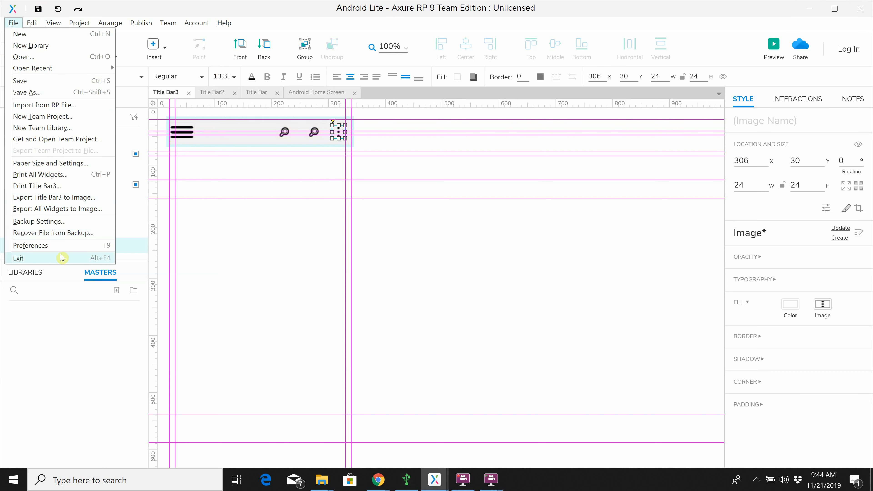
click(38, 259)
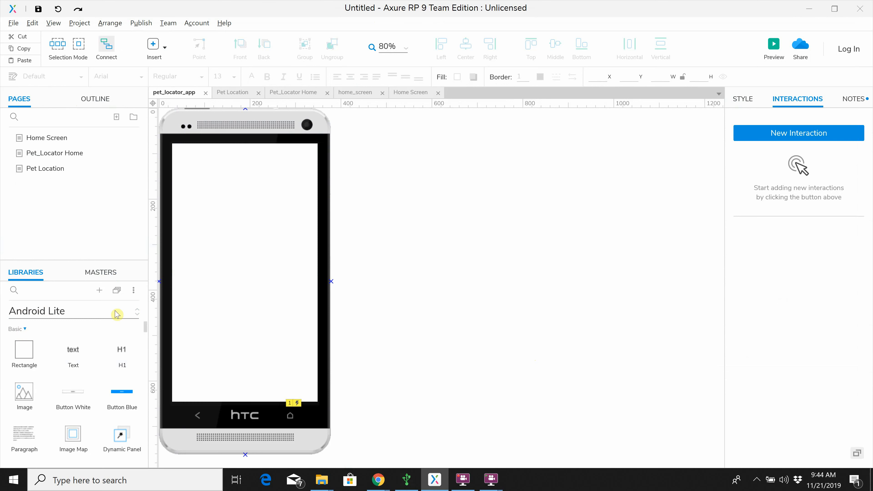
Collapse the Basic section of the Android Lite library to reach its Advanced widgets, and check the masters list
click(27, 330)
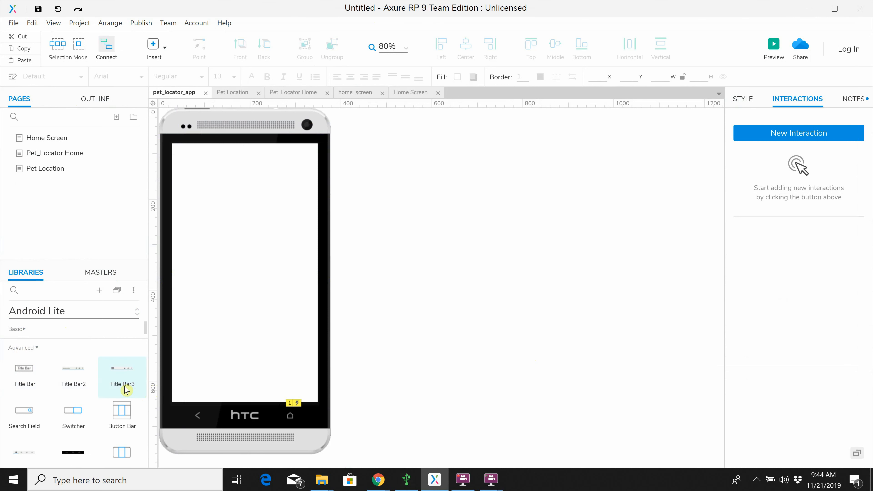
click(95, 275)
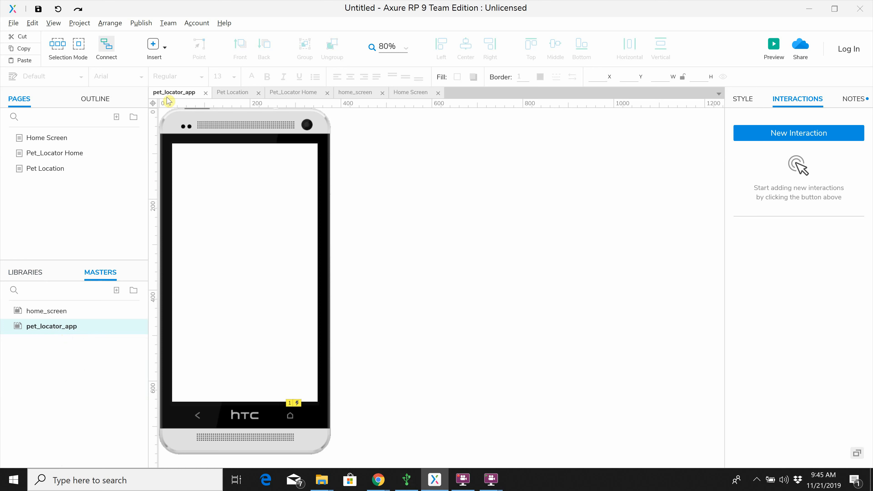
click(34, 274)
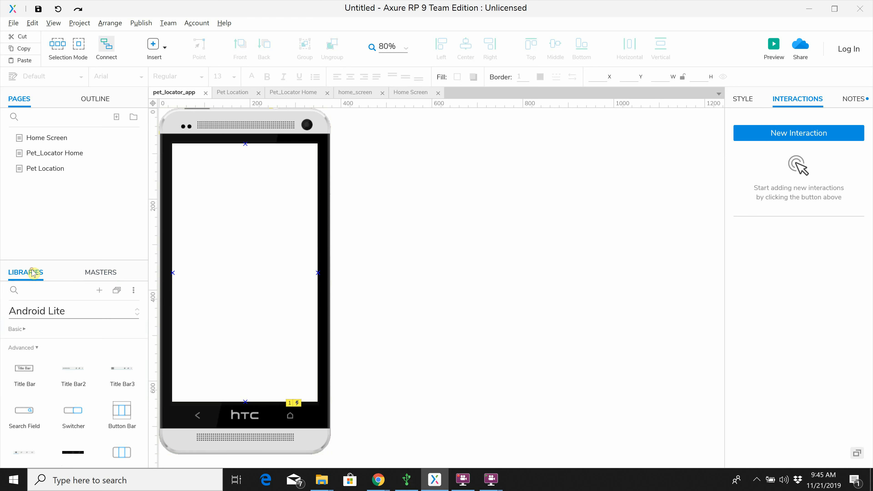
Place the Title Bar3 widget on the pet_locator_app master and set its position to X 15, Y 45
drag(116, 378, 215, 264)
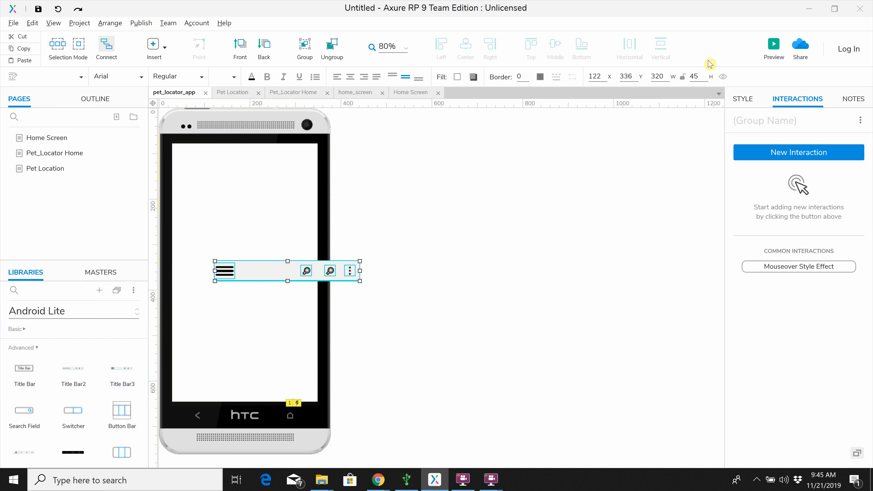
click(747, 102)
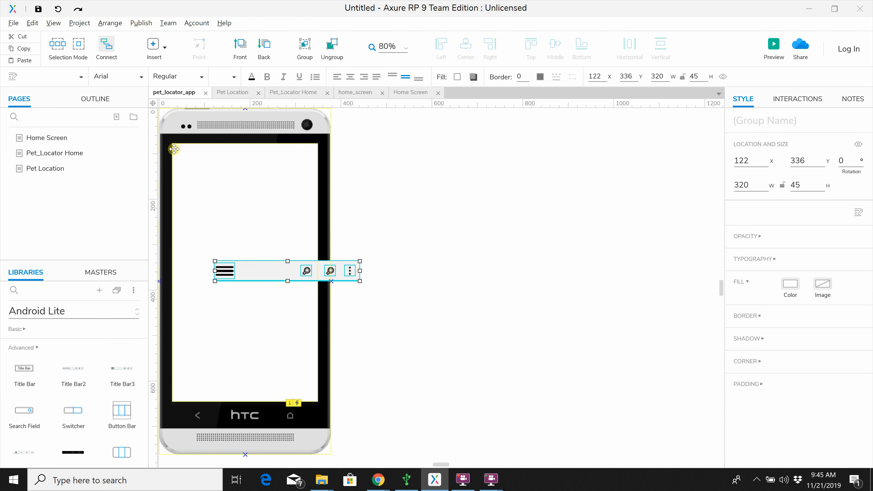
click(755, 160)
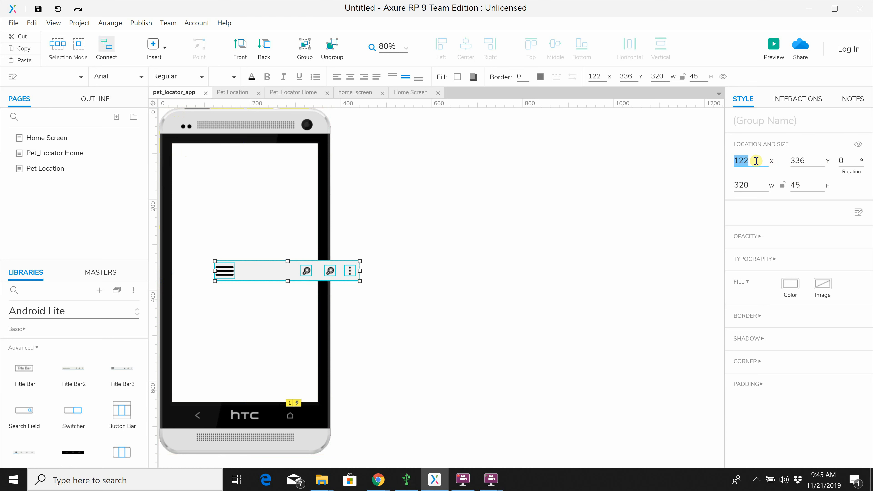
text(15)
click(807, 160)
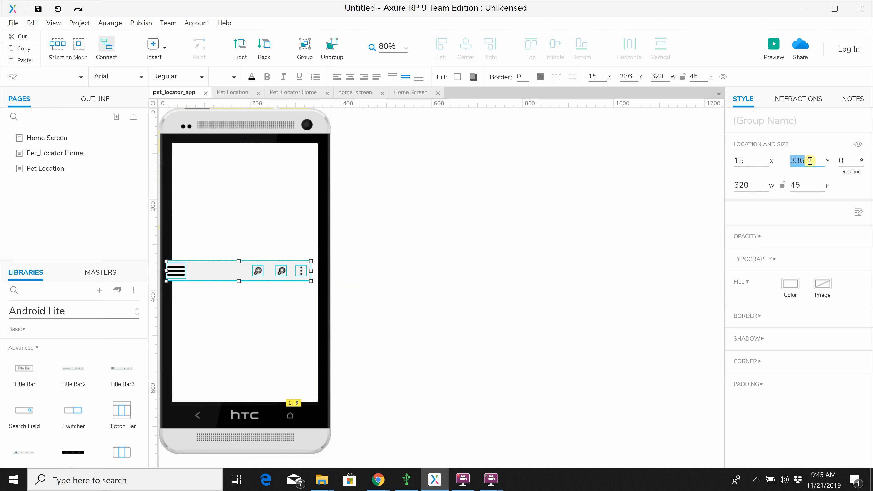
text(45)
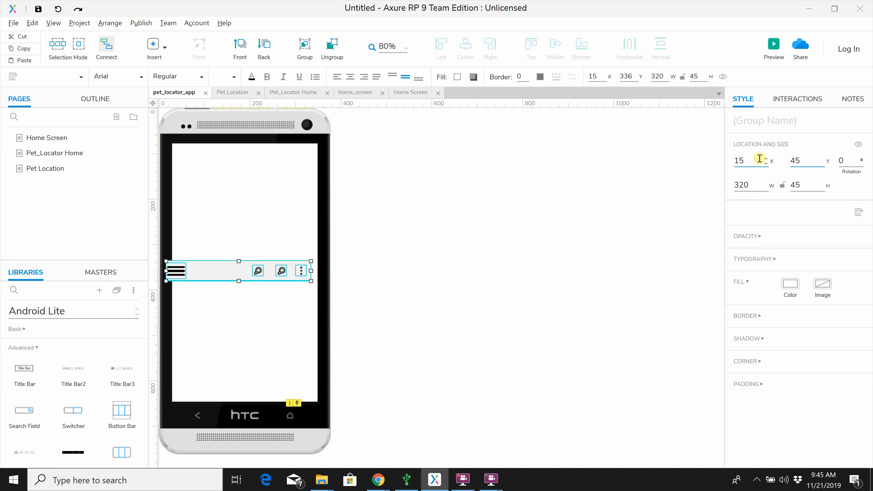
click(748, 161)
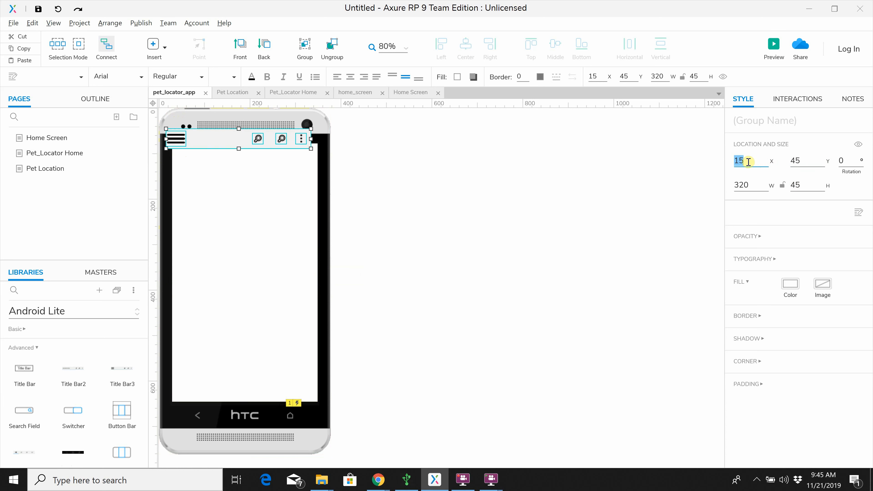
Set the title bar group's position to X 30, Y 65
click(806, 161)
text(65)
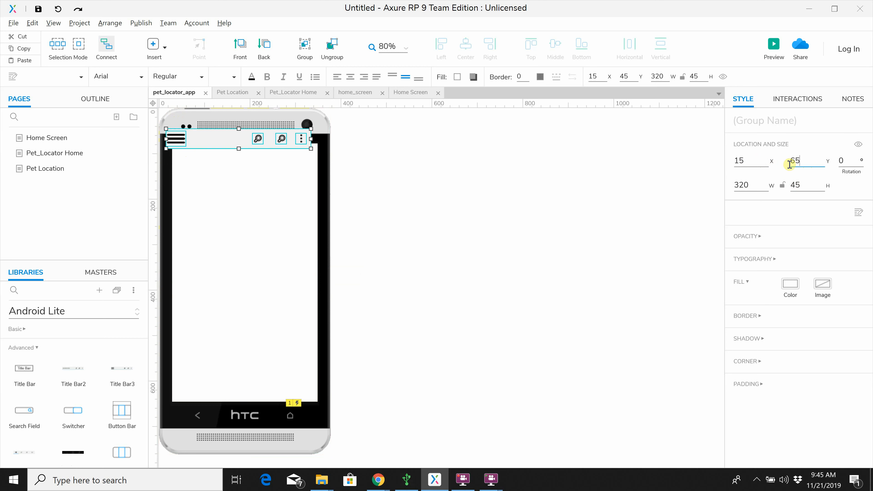
click(746, 162)
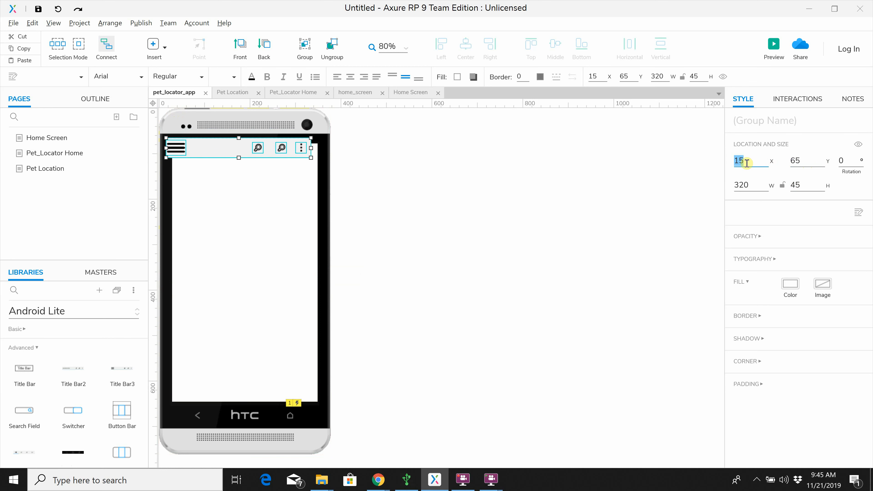
text(30)
click(809, 160)
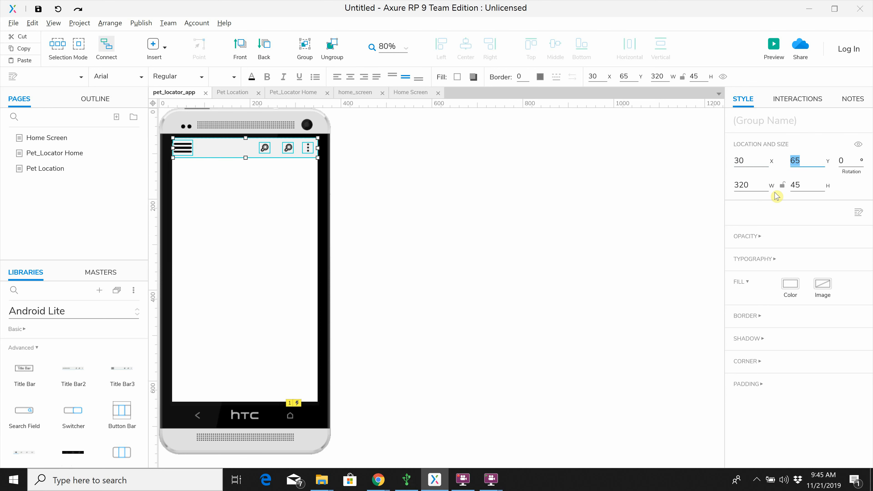
Set the title bar group's position to X 28, Y 70
click(749, 161)
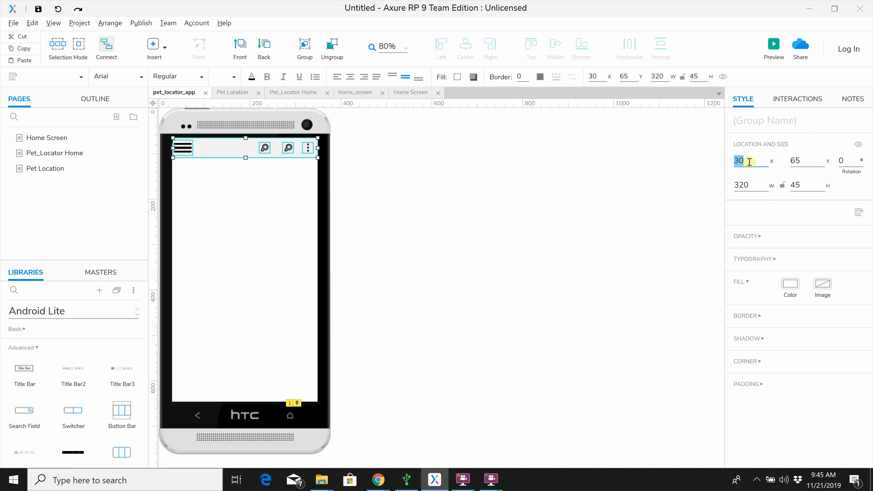
text(28)
click(802, 161)
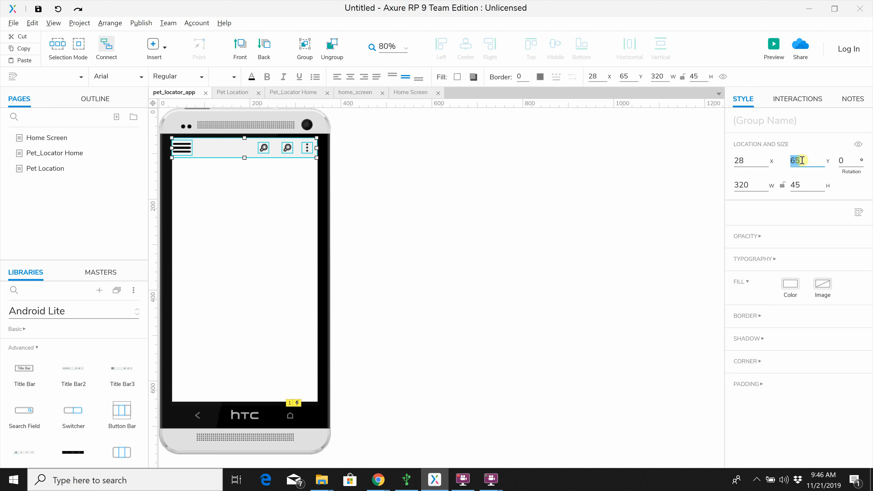
text(70)
click(756, 161)
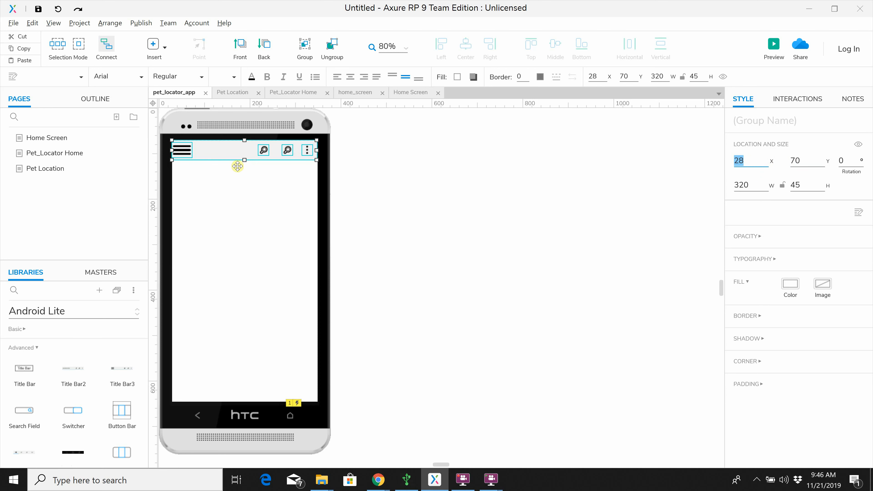
Move the title bar group to X 29, Y 78 so it fits the upper edge of the phone's white screen, and show the masters list
click(226, 155)
drag(226, 154, 229, 161)
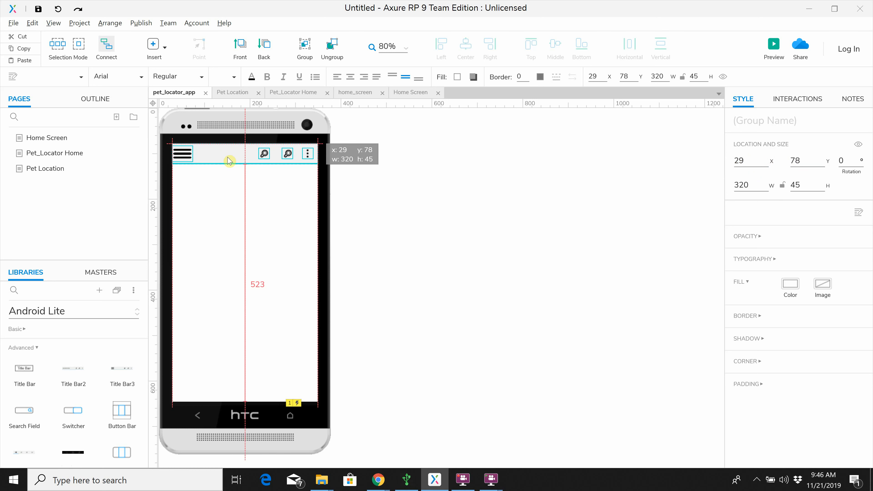
drag(229, 161, 229, 161)
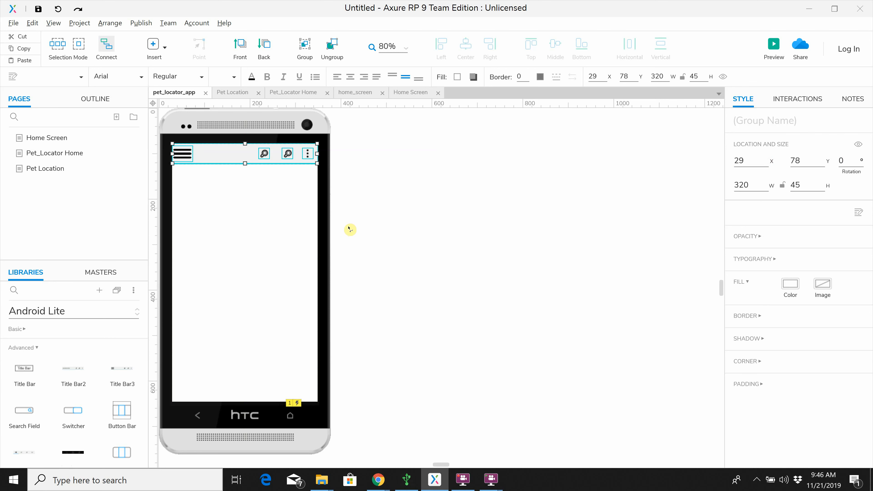
click(103, 277)
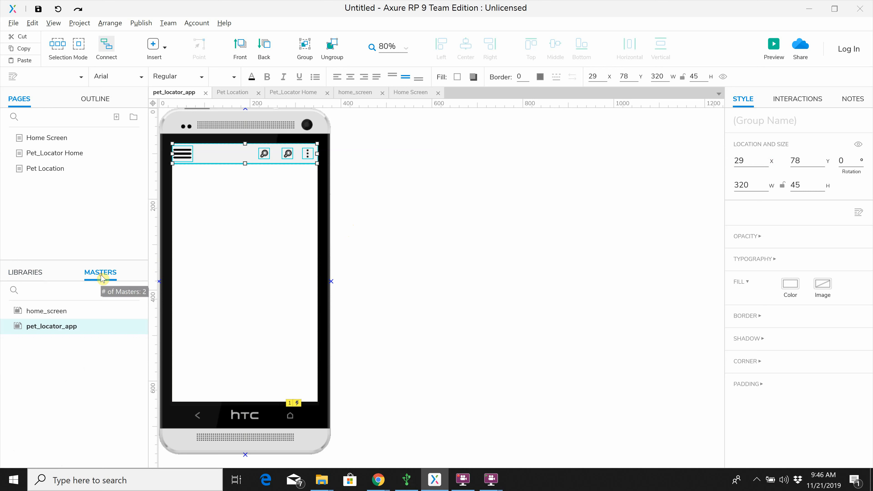
click(483, 274)
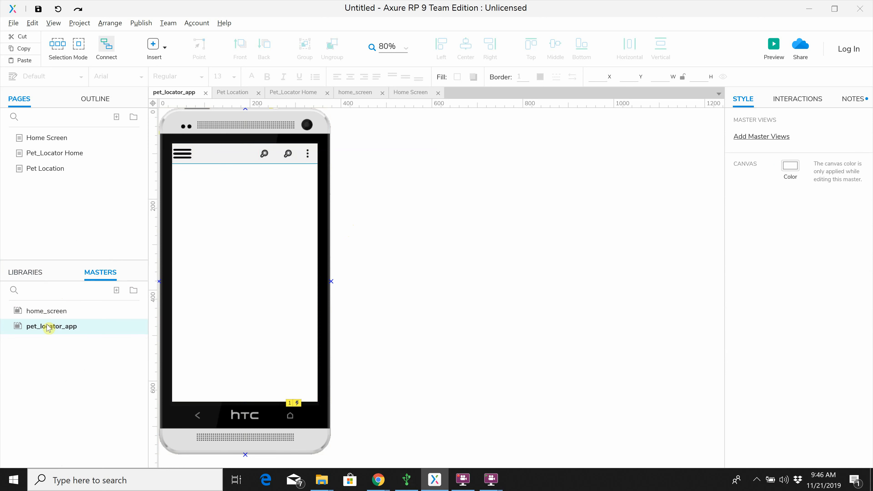
Open the Pet_Locator Home page and delete the home_screen master from it
click(42, 155)
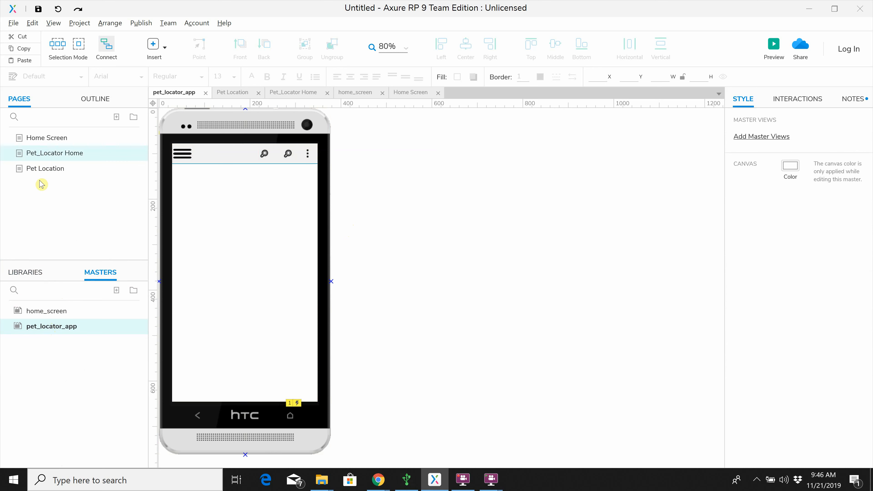
double_click(43, 156)
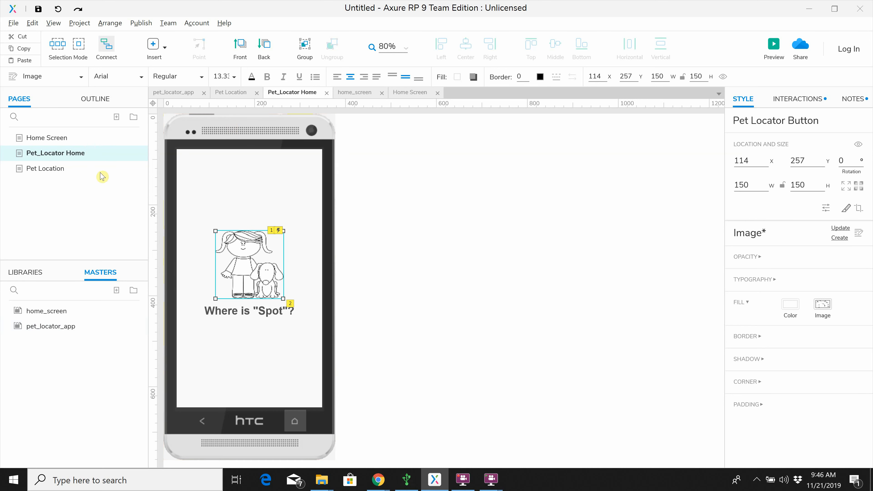
click(99, 103)
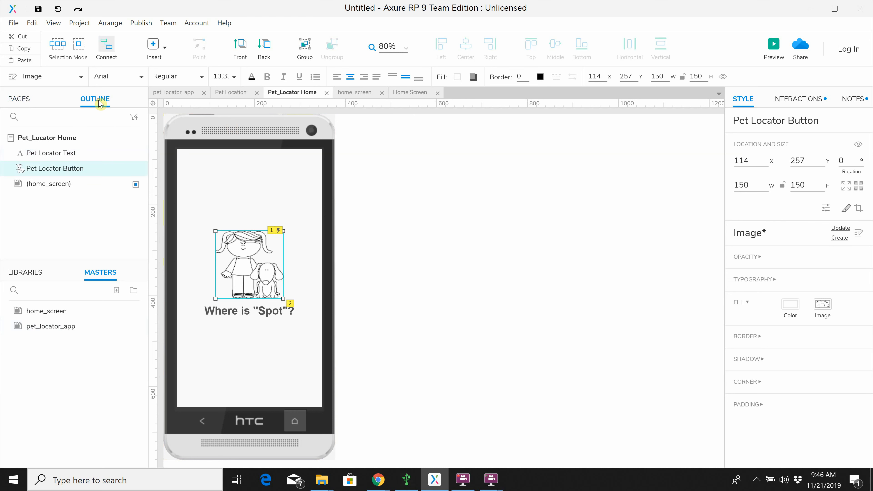
click(51, 186)
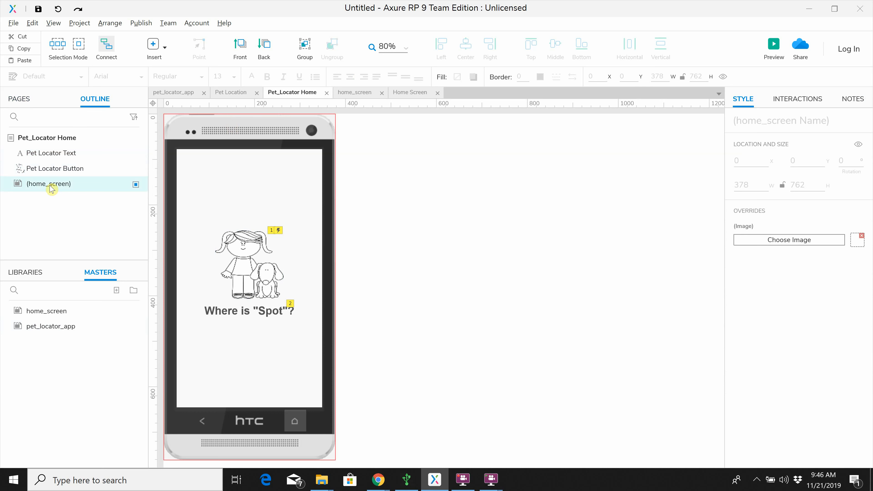
key(Delete)
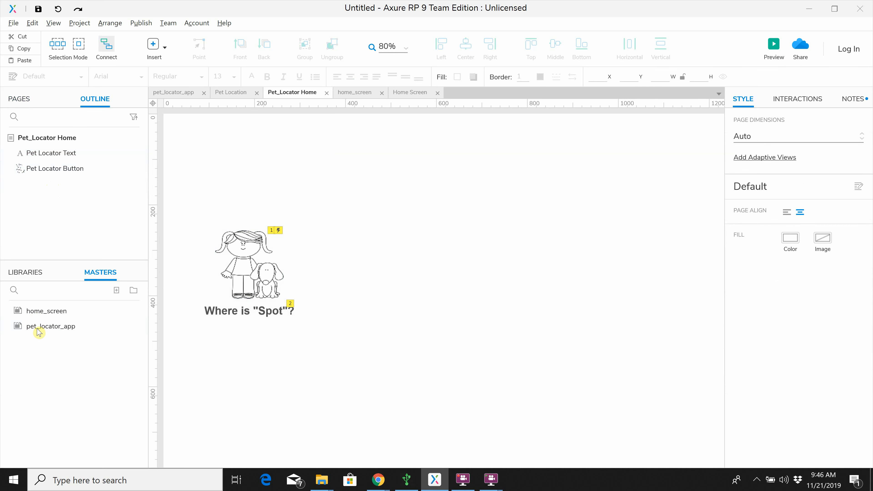
Add the pet_locator_app master to the Pet_Locator Home page and order it below Pet Locator Button in the outline
drag(39, 331, 376, 214)
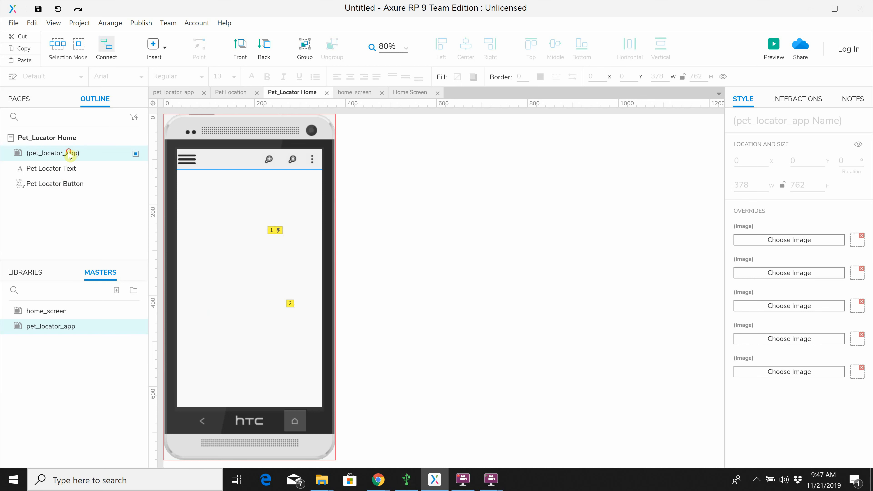
drag(70, 155, 72, 198)
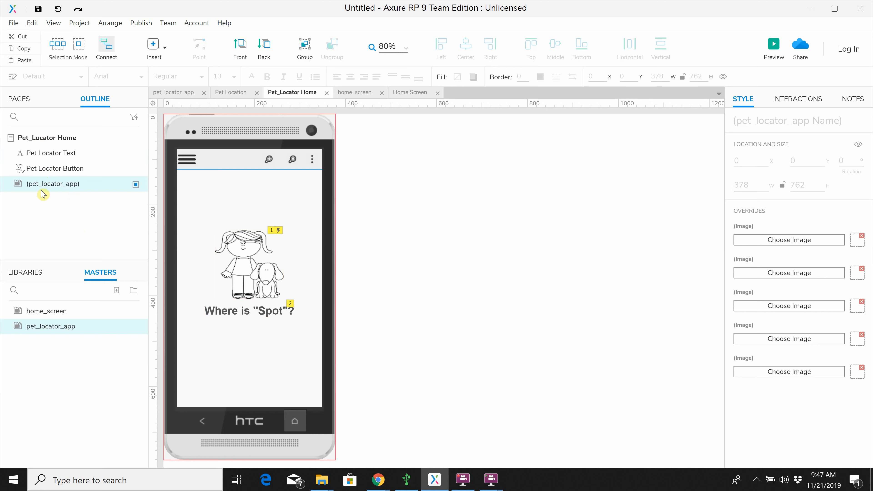
click(242, 260)
Open the Pet Location page and add the pet_locator_app master to its empty canvas
click(18, 103)
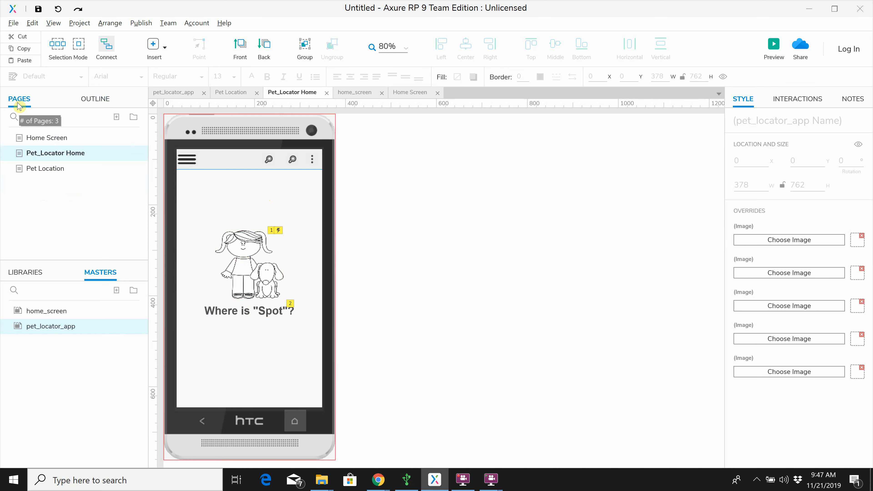
click(40, 169)
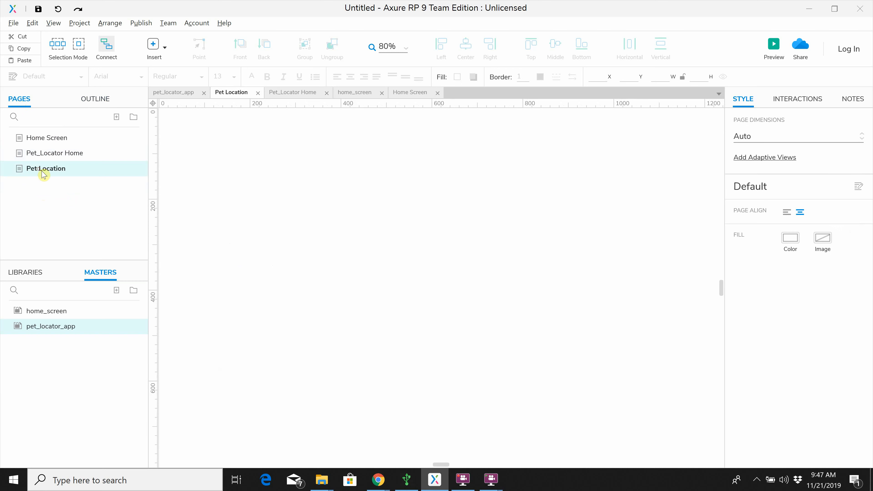
click(65, 205)
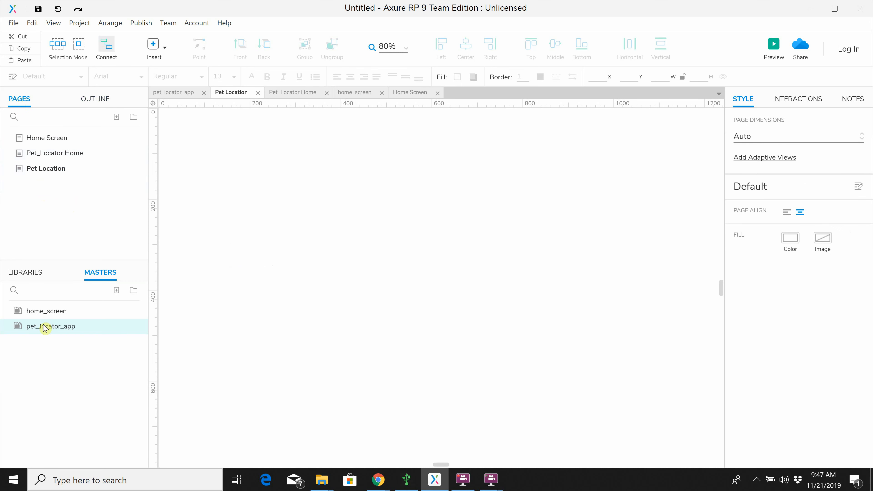
drag(45, 331, 237, 271)
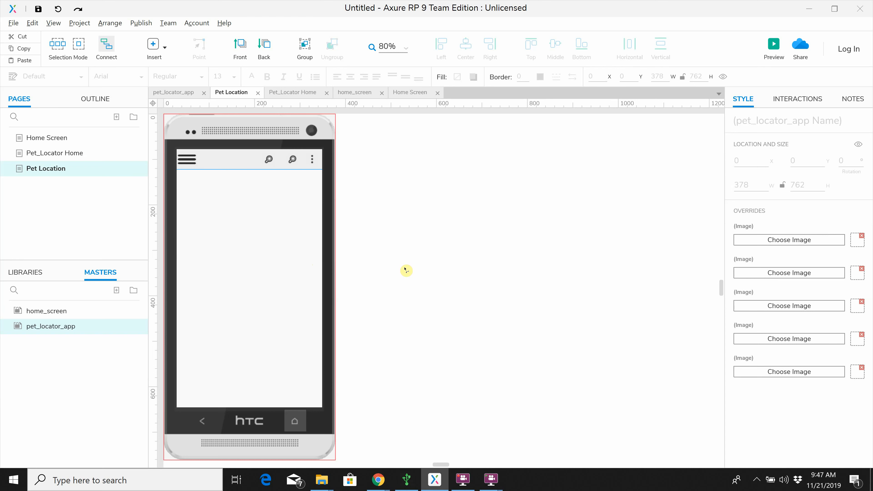
click(59, 153)
click(59, 169)
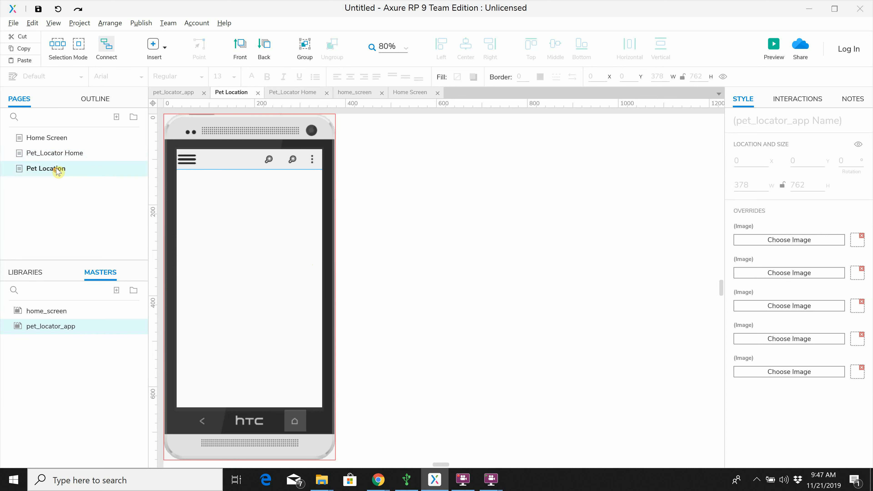